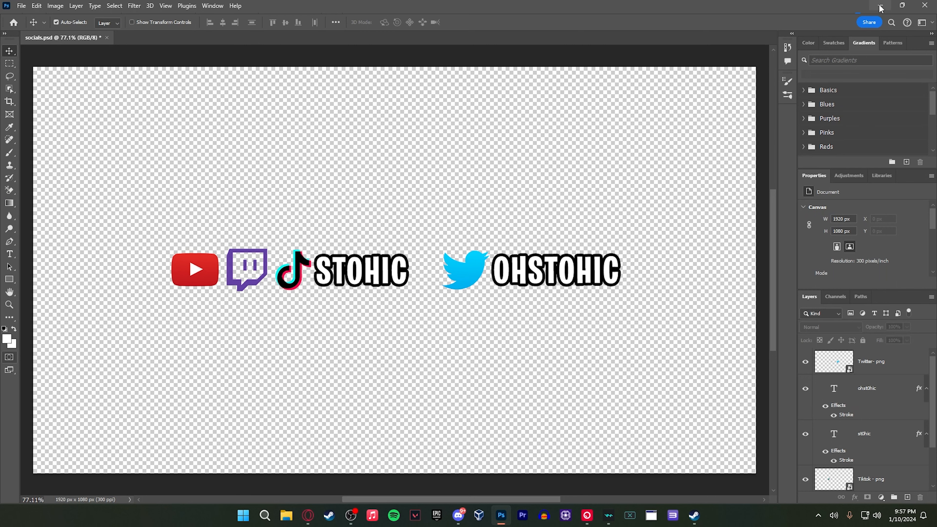
# Switch to the browser and check the available actions for the font and logo files in the Youtube Overlay Drive folder
pyautogui.hotkey('alt', 'Tab')
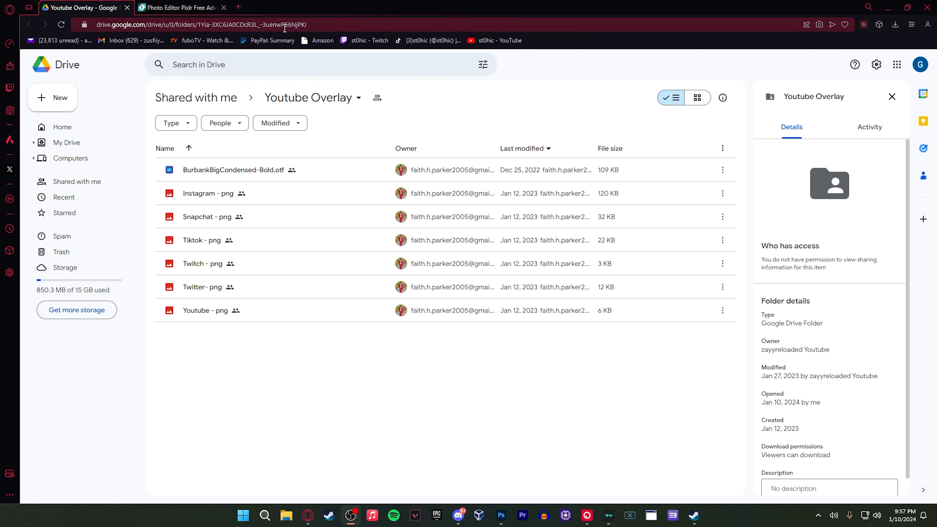
pyautogui.rightClick(262, 170)
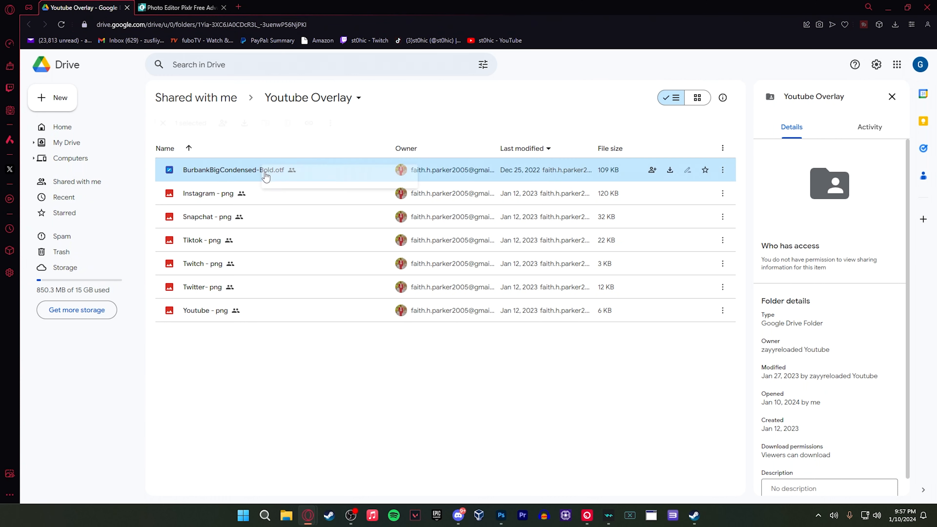
pyautogui.click(255, 384)
pyautogui.rightClick(254, 196)
pyautogui.click(258, 241)
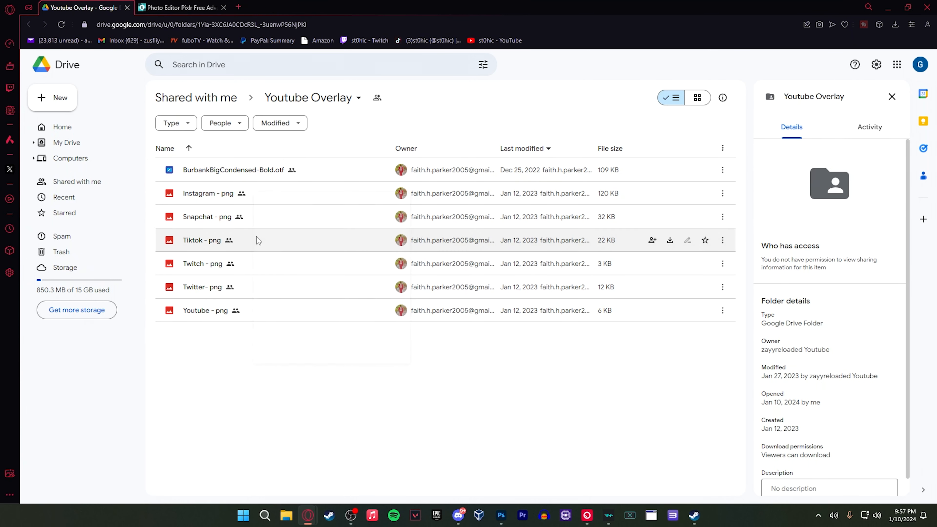
pyautogui.rightClick(240, 223)
pyautogui.click(243, 371)
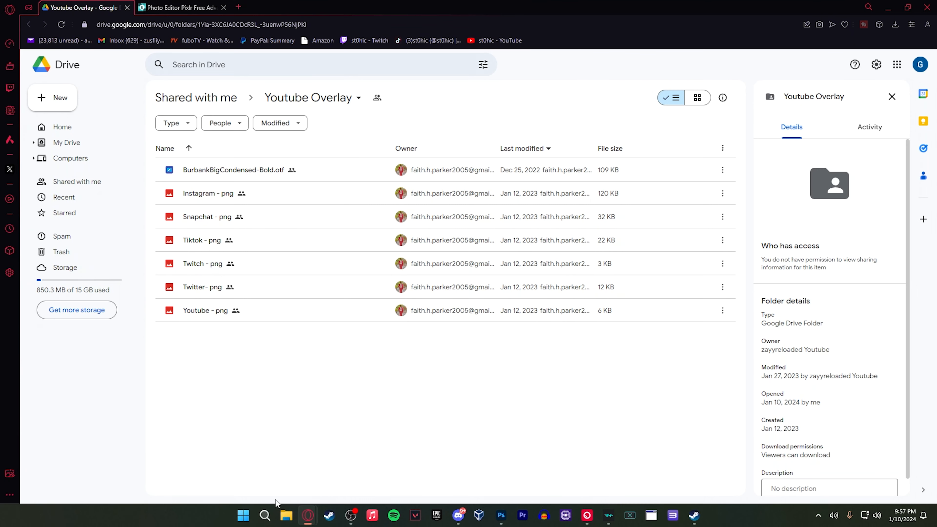
# Try to install the BurbankBigCondensed-Bold.otf font from the Downloads folder
pyautogui.click(286, 515)
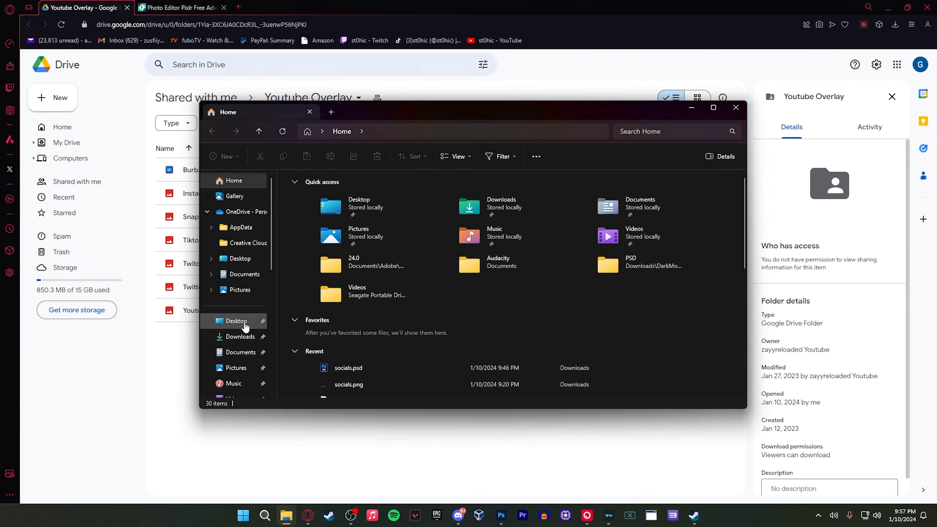
pyautogui.click(245, 336)
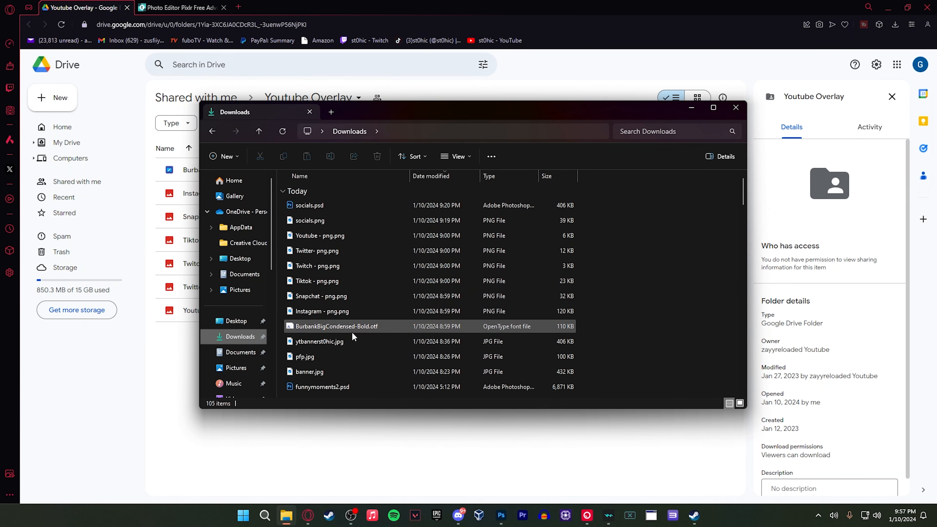
pyautogui.click(382, 329)
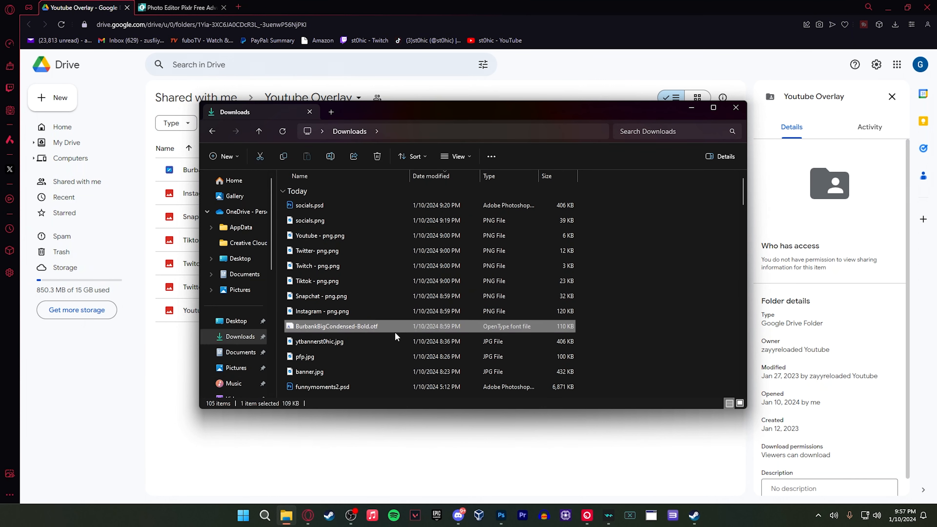
pyautogui.rightClick(356, 329)
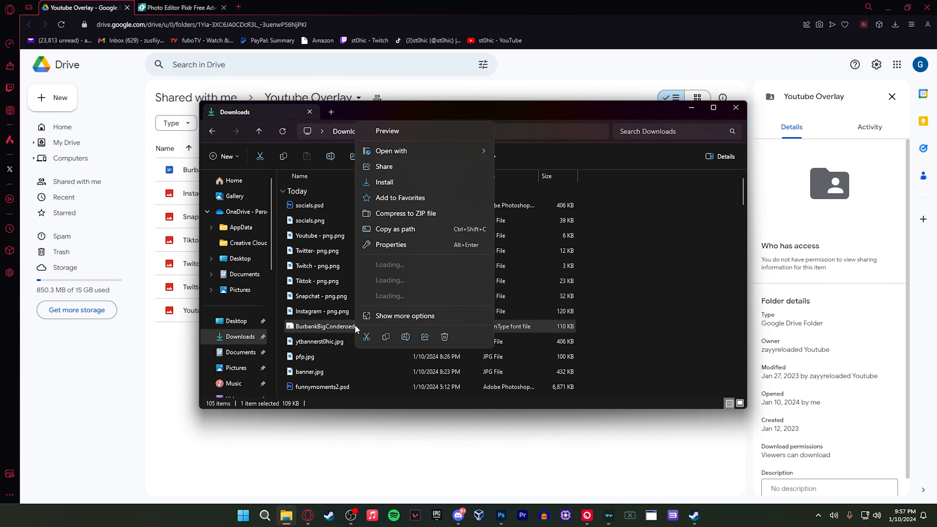
pyautogui.click(393, 187)
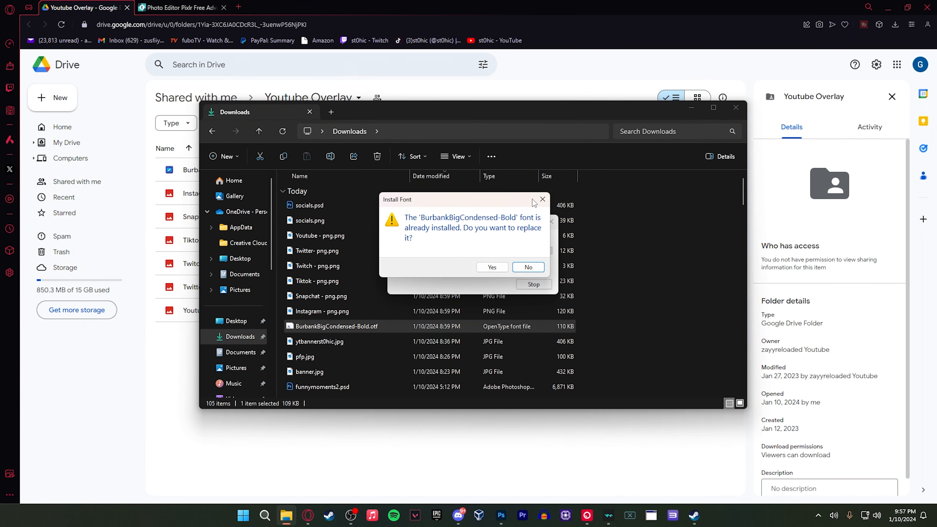
pyautogui.click(543, 199)
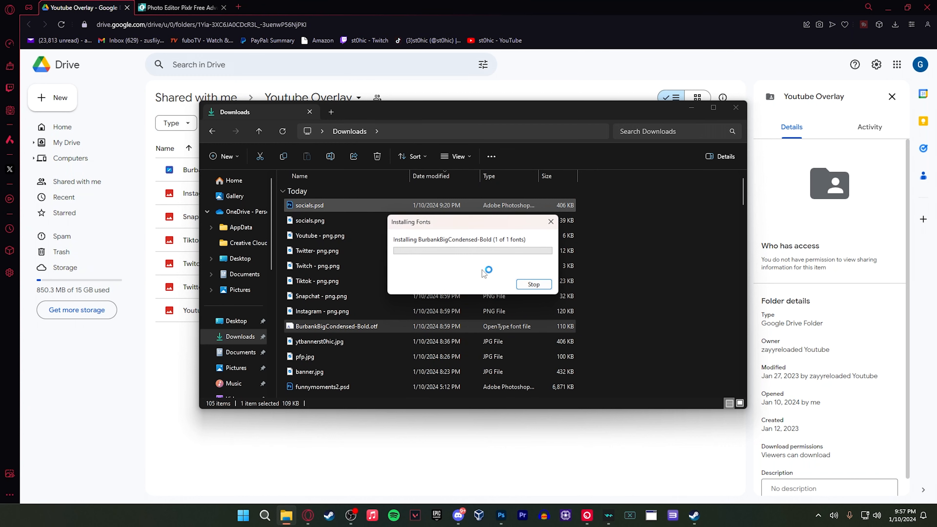
pyautogui.click(734, 111)
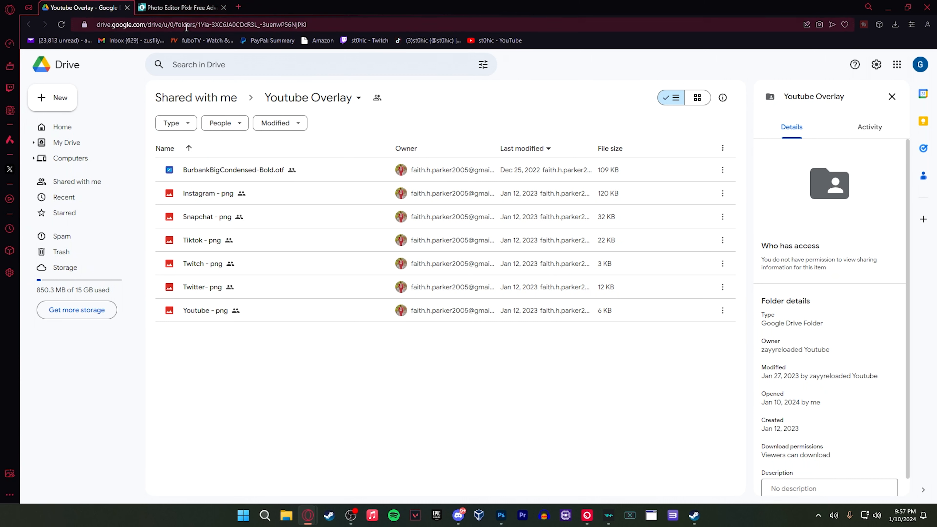
# Switch to Pixlr Editor and create a new Wide 1080p image, 1920 x 1080 px, with the background off
pyautogui.click(181, 9)
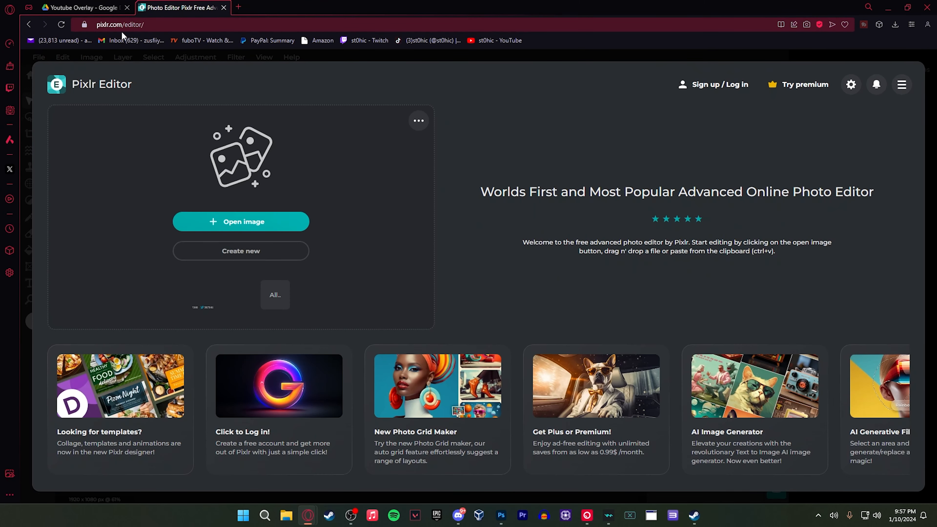
pyautogui.moveTo(152, 28); pyautogui.dragTo(84, 29)
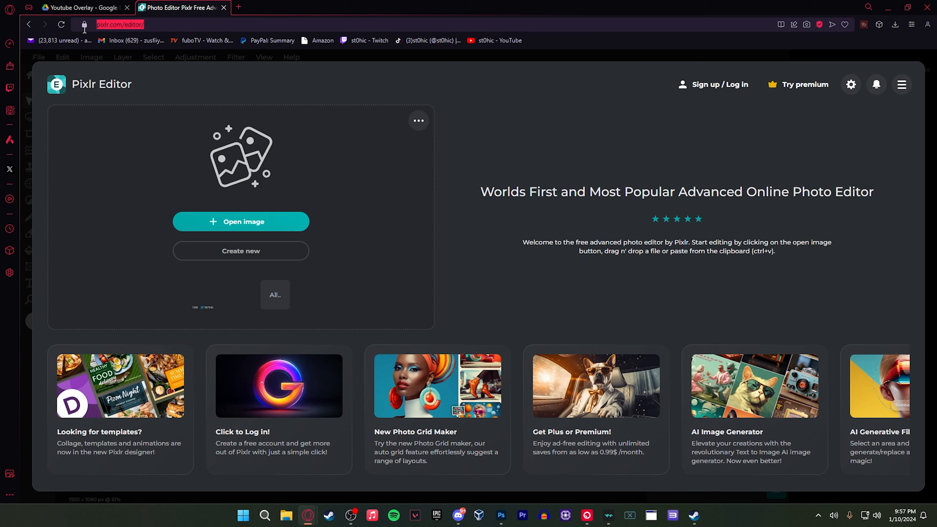
pyautogui.click(149, 27)
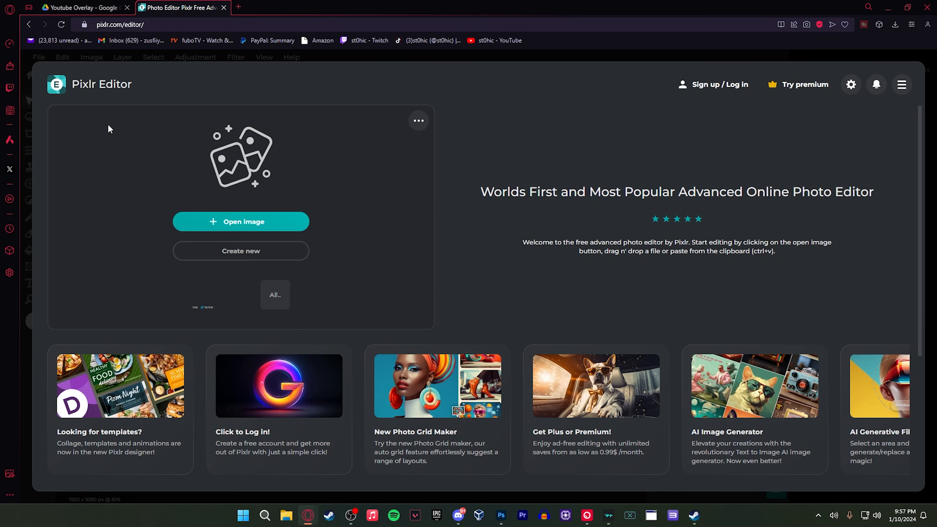
pyautogui.click(247, 257)
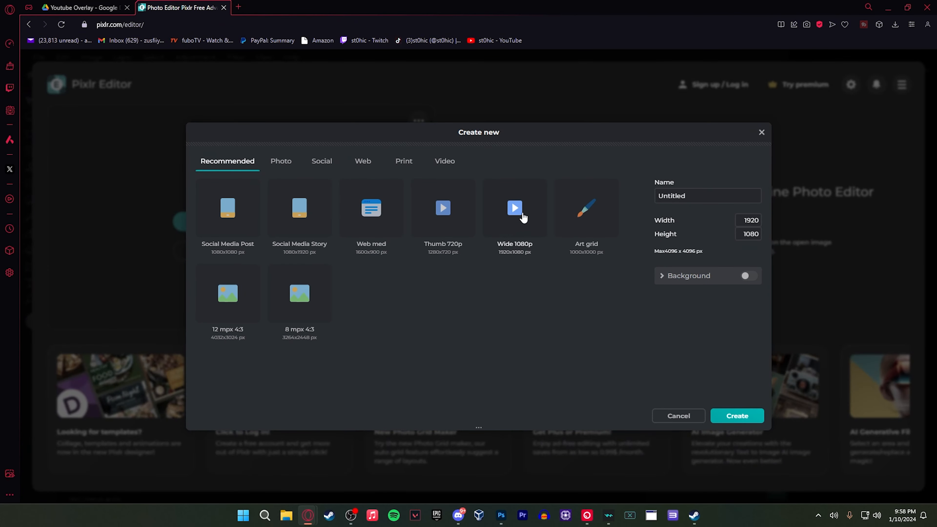
pyautogui.click(517, 214)
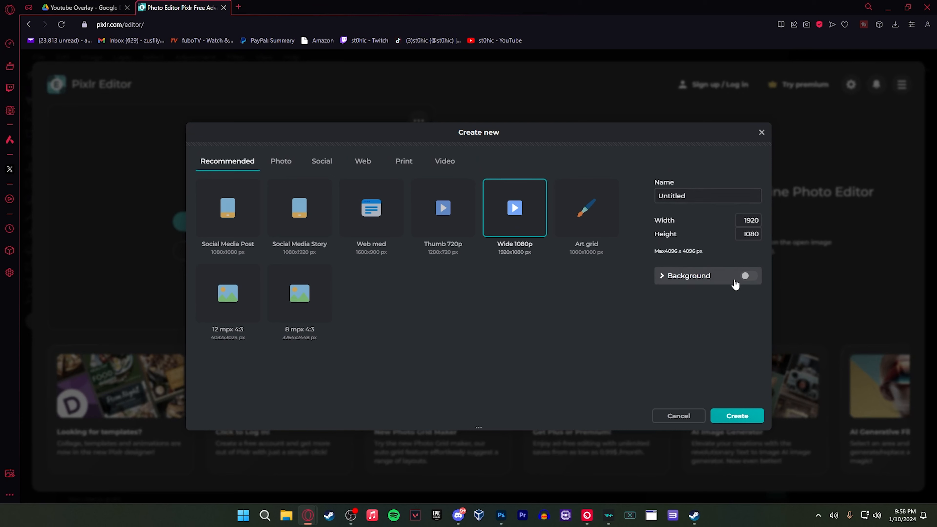
pyautogui.click(737, 417)
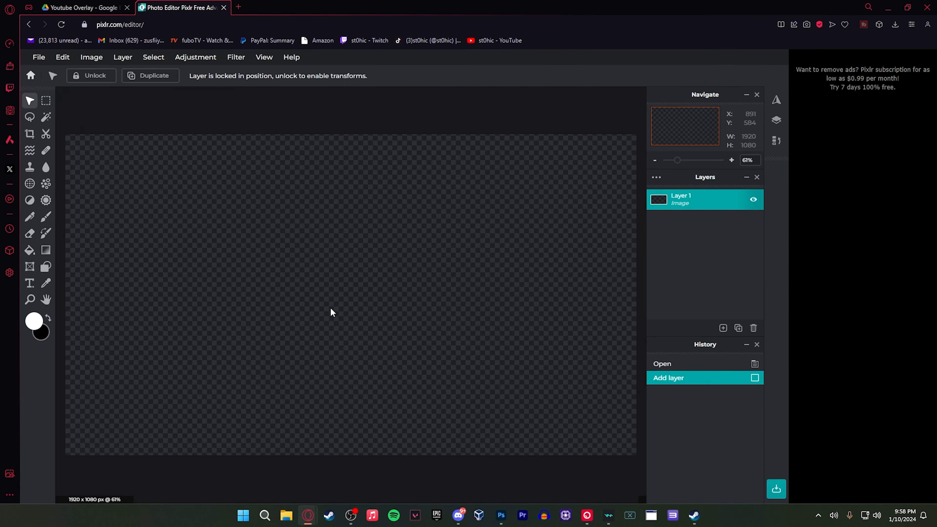
# Add Youtube - png.png from Downloads to the current document as a layer, scaled to about 159 x 144 px in the canvas's lower-left corner
pyautogui.click(38, 57)
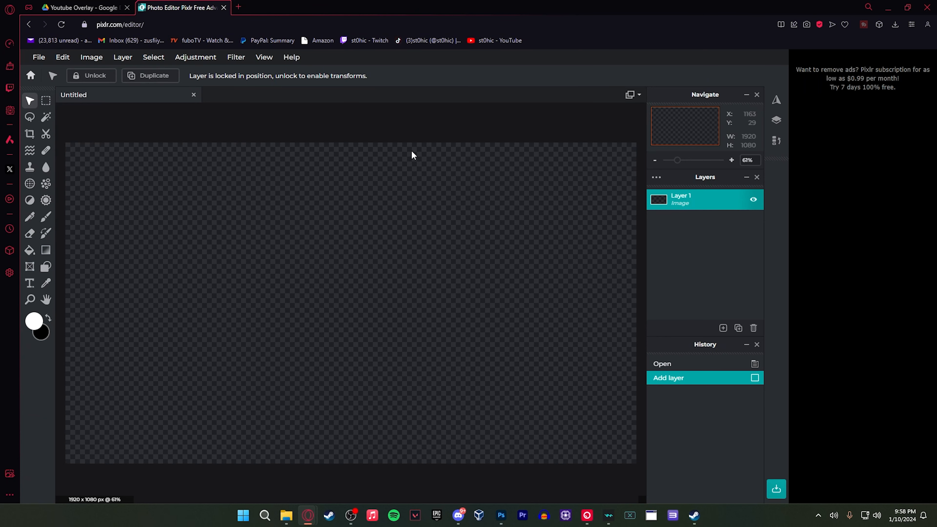
pyautogui.click(409, 129)
pyautogui.click(287, 516)
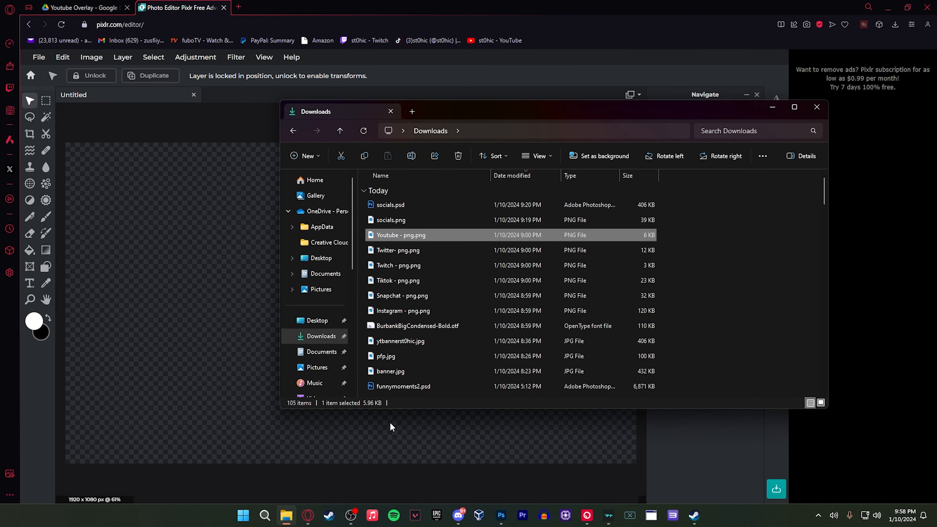
pyautogui.moveTo(471, 114); pyautogui.dragTo(504, 102)
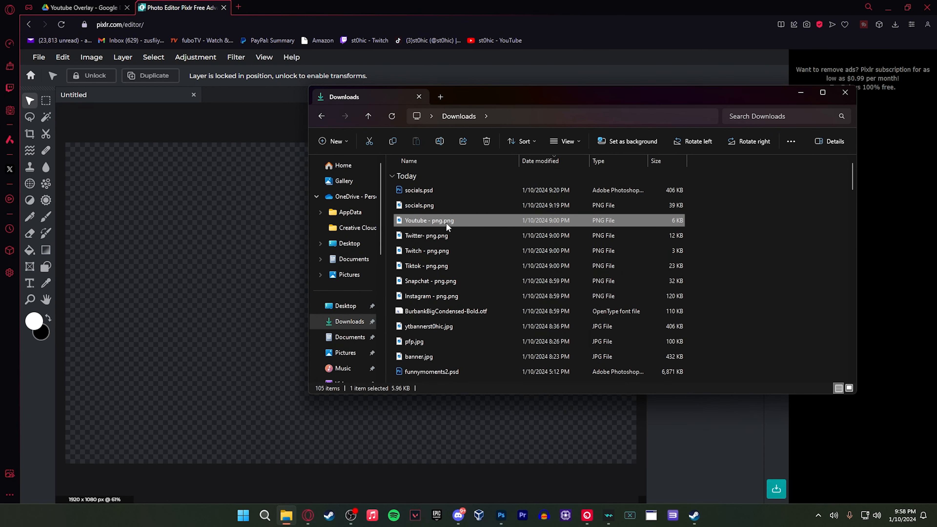
pyautogui.moveTo(447, 222); pyautogui.dragTo(240, 264)
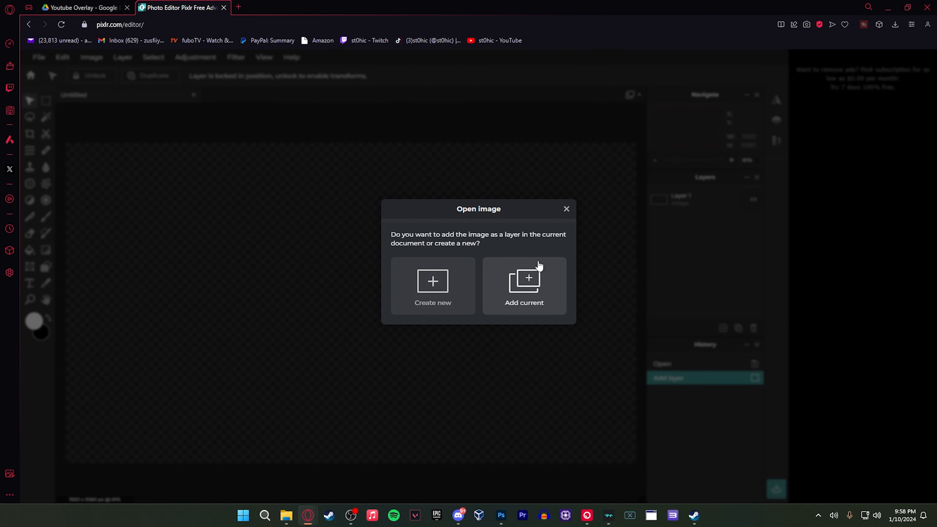
pyautogui.click(523, 291)
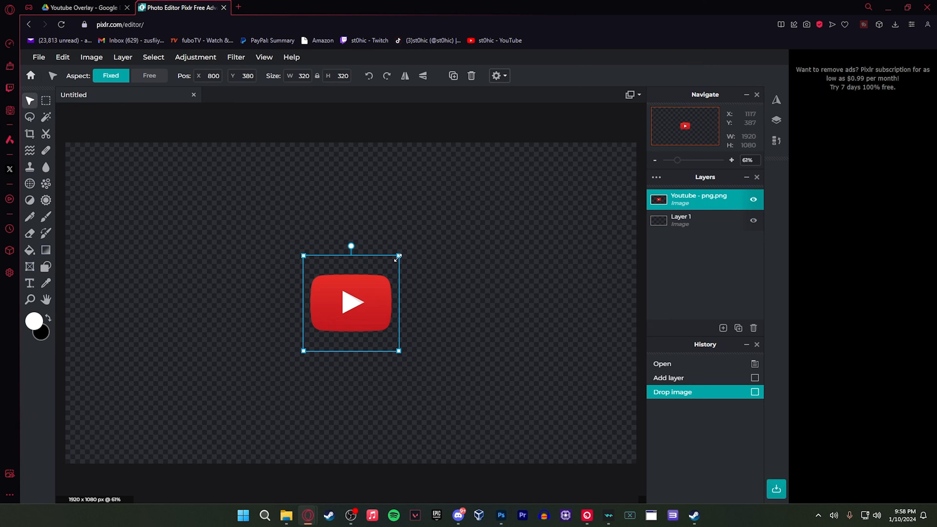
pyautogui.press('shift')
pyautogui.moveTo(399, 256); pyautogui.dragTo(90, 442)
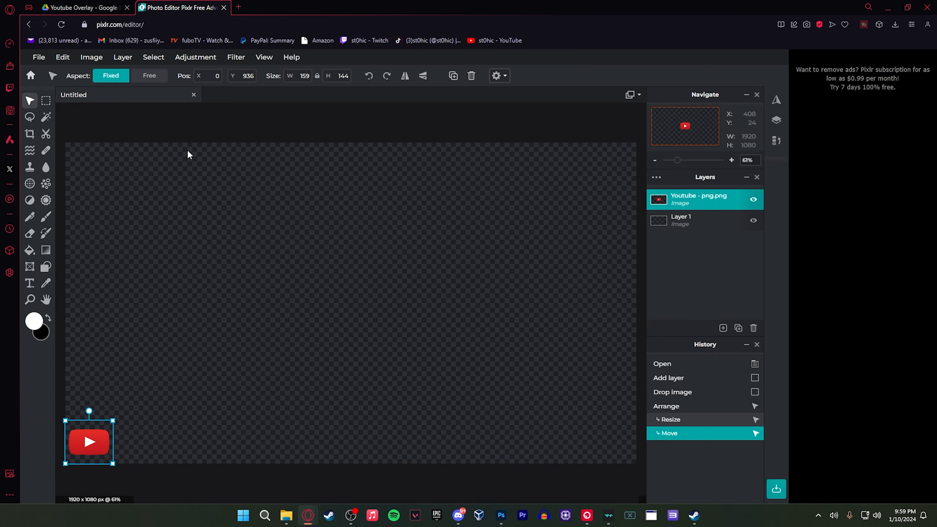
# Add Twitch - png.png from Downloads to the current document as a layer, scaled down and placed just right of the YouTube logo
pyautogui.click(286, 516)
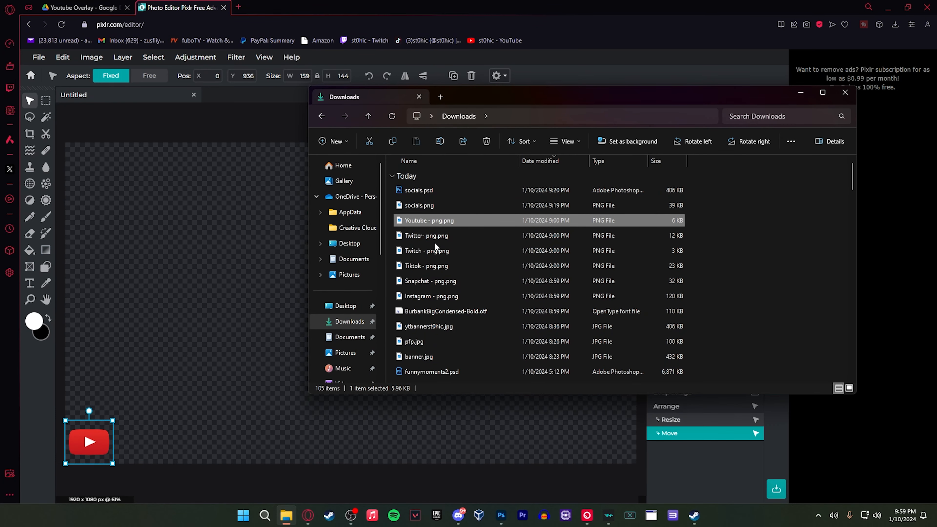
pyautogui.click(428, 252)
pyautogui.moveTo(430, 254); pyautogui.dragTo(241, 309)
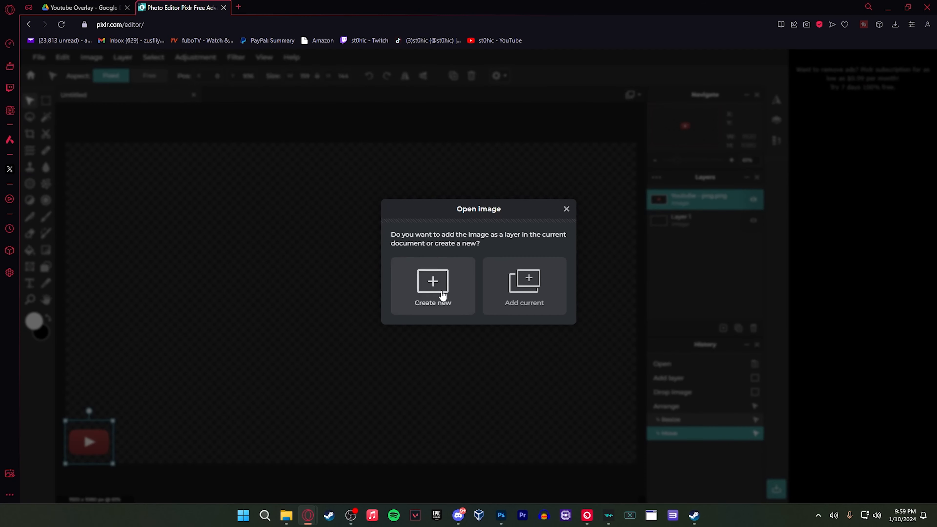
pyautogui.click(534, 288)
pyautogui.press('shift')
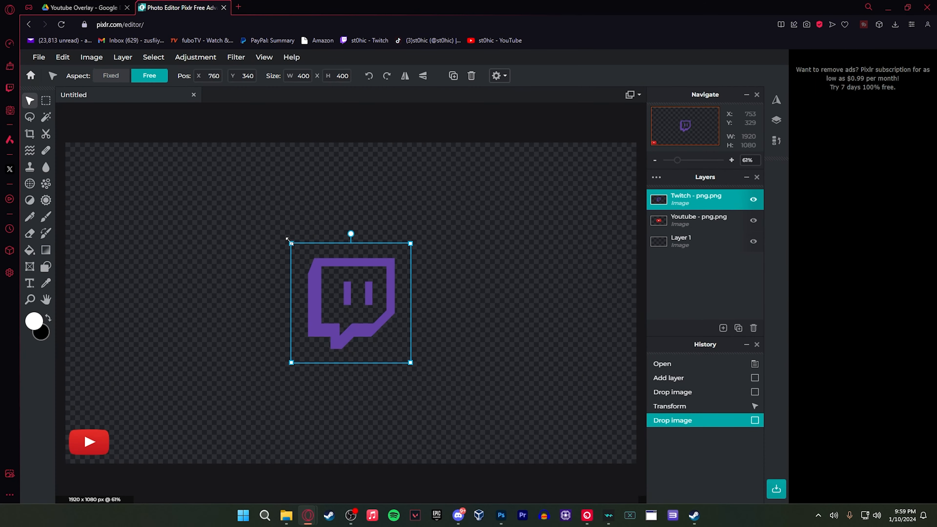
pyautogui.moveTo(289, 240); pyautogui.dragTo(138, 446)
# Add the TikTok logo as a layer, scaled down and placed just right of the Twitch logo
pyautogui.click(149, 76)
pyautogui.moveTo(239, 157); pyautogui.dragTo(178, 444)
pyautogui.click(219, 438)
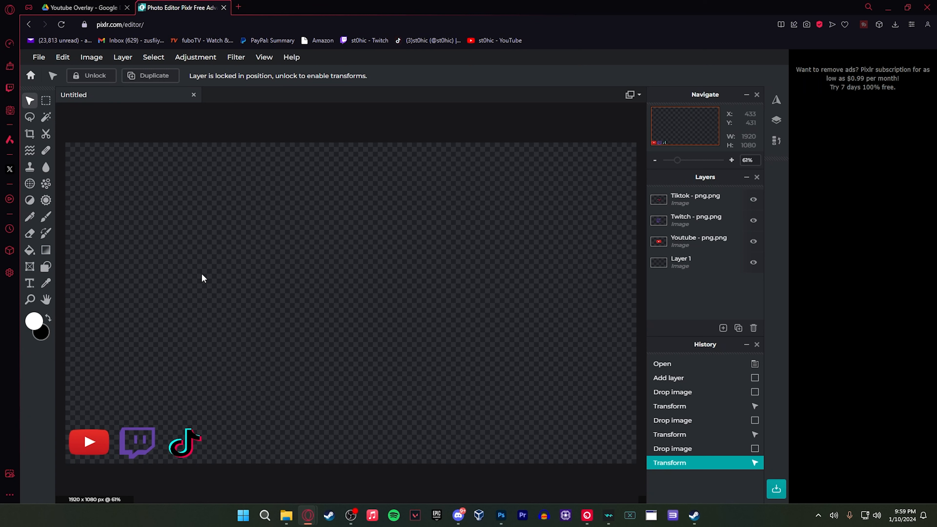
# Add a text layer reading "st0hic" near the middle of the canvas
pyautogui.click(30, 283)
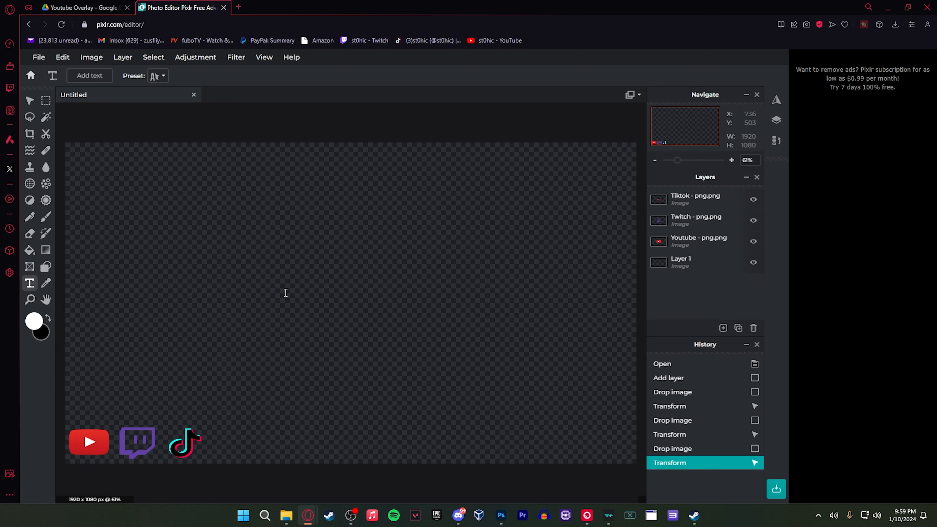
pyautogui.click(290, 310)
pyautogui.click(550, 305)
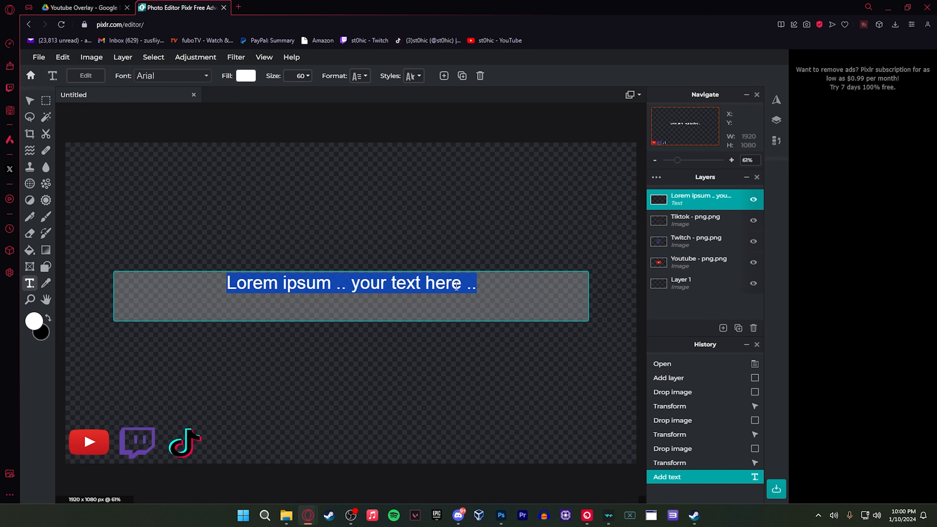
pyautogui.write('st0hic')
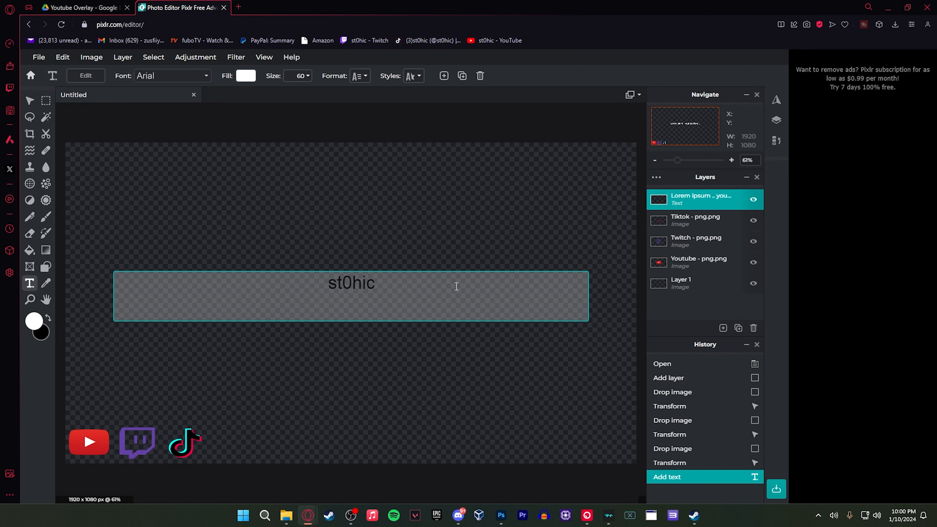
# Load BurbankBigCondensed-Bold.otf from Downloads as a local font and apply it to the "st0hic" text
pyautogui.moveTo(387, 287); pyautogui.dragTo(306, 277)
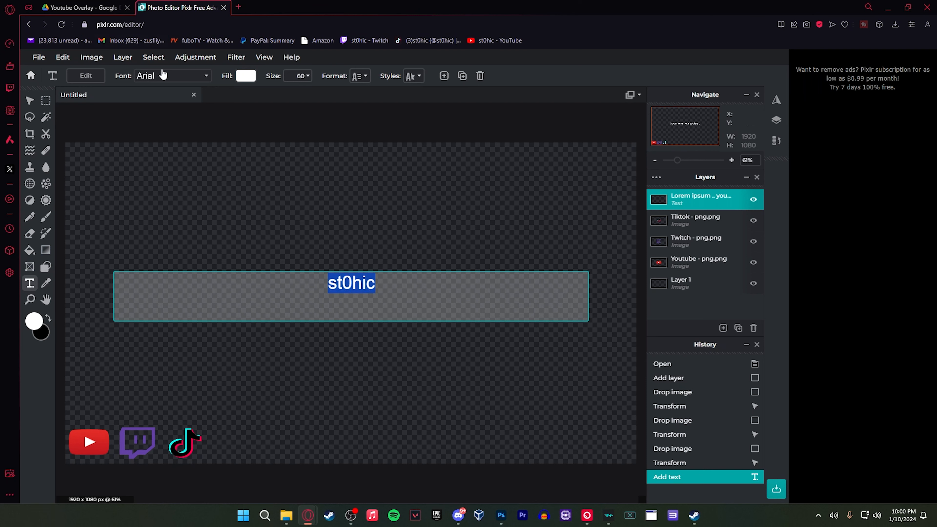
pyautogui.click(207, 76)
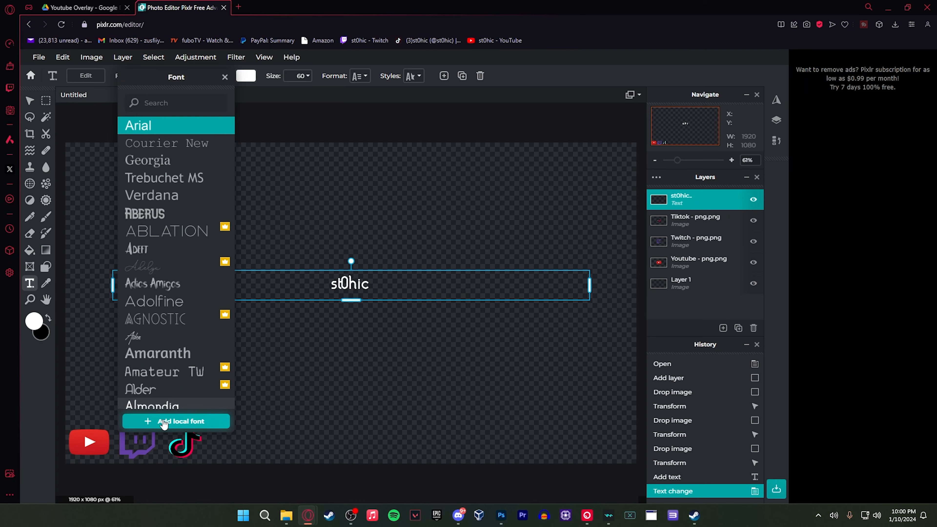
pyautogui.click(156, 422)
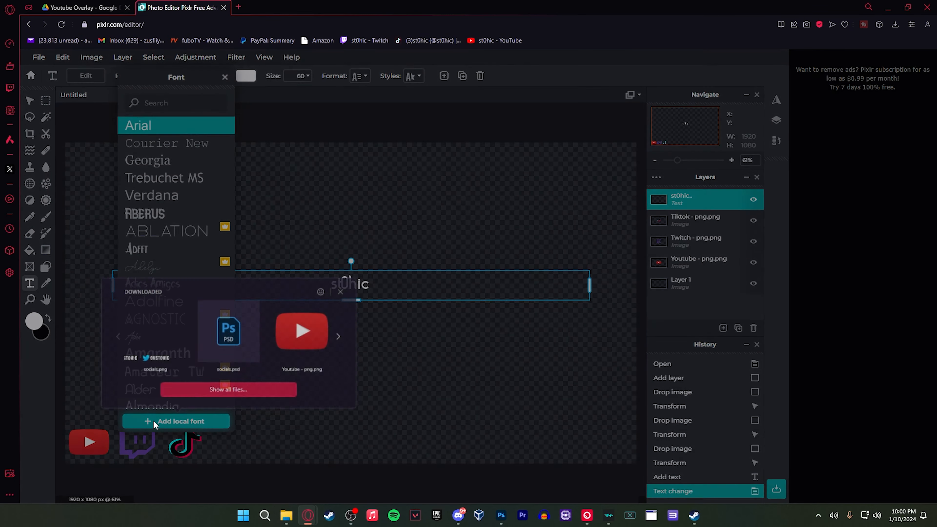
pyautogui.click(240, 389)
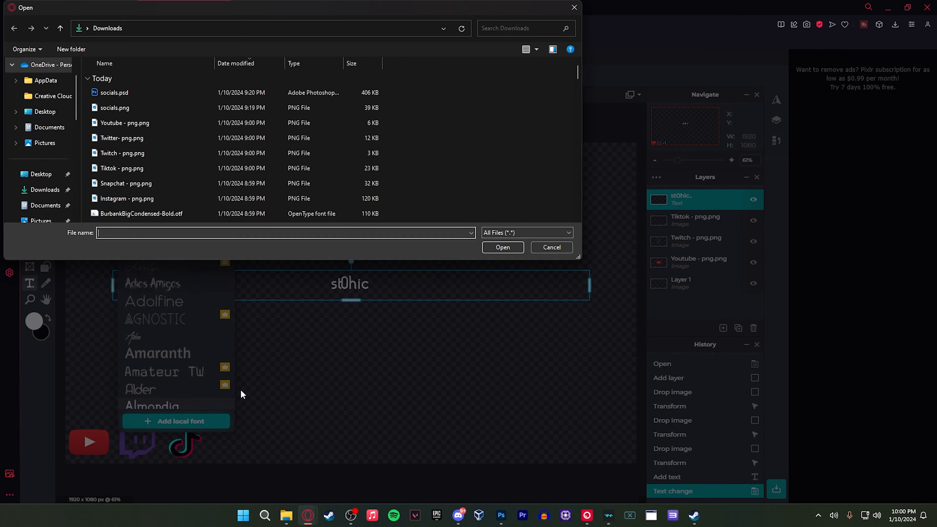
pyautogui.scroll(-1, 162, 159)
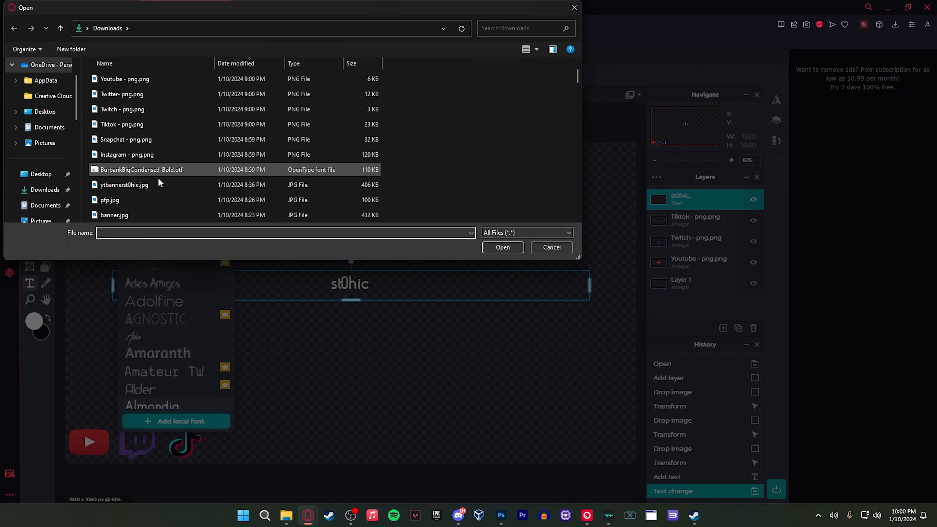
pyautogui.click(159, 169)
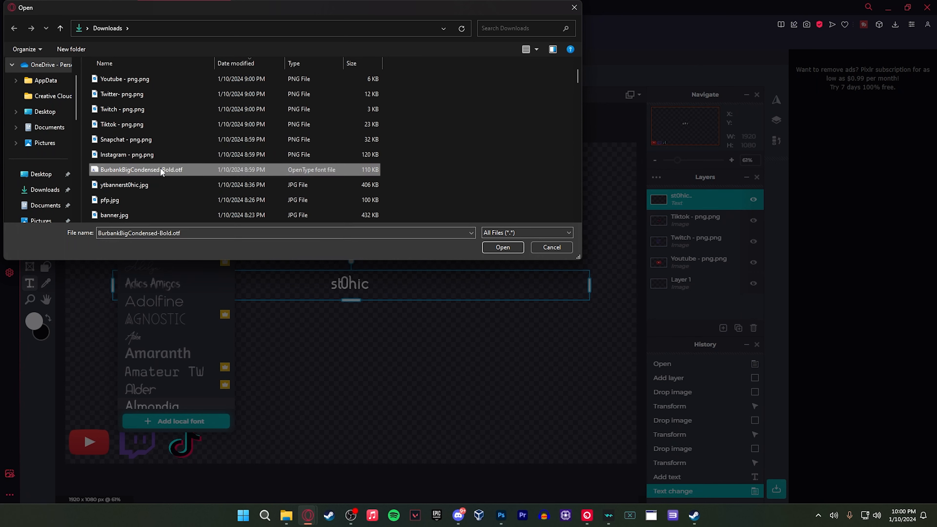
pyautogui.doubleClick(183, 169)
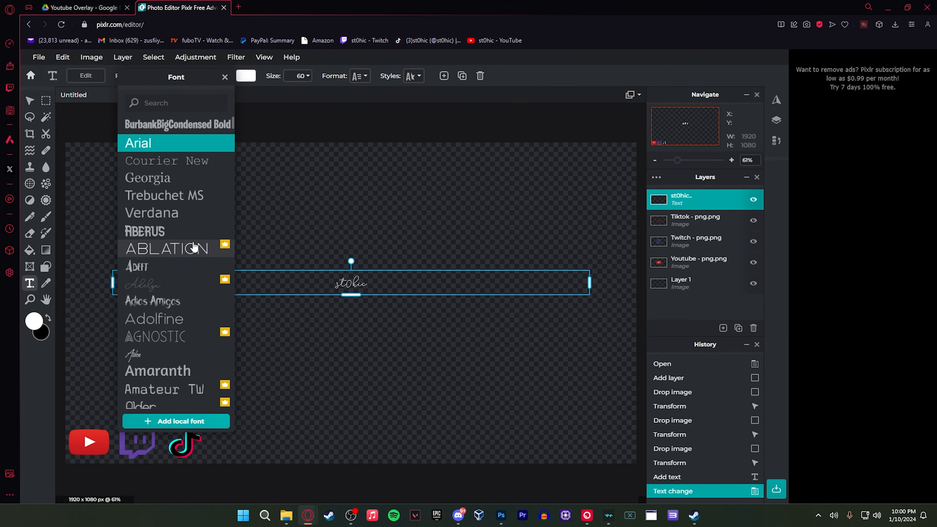
pyautogui.click(175, 125)
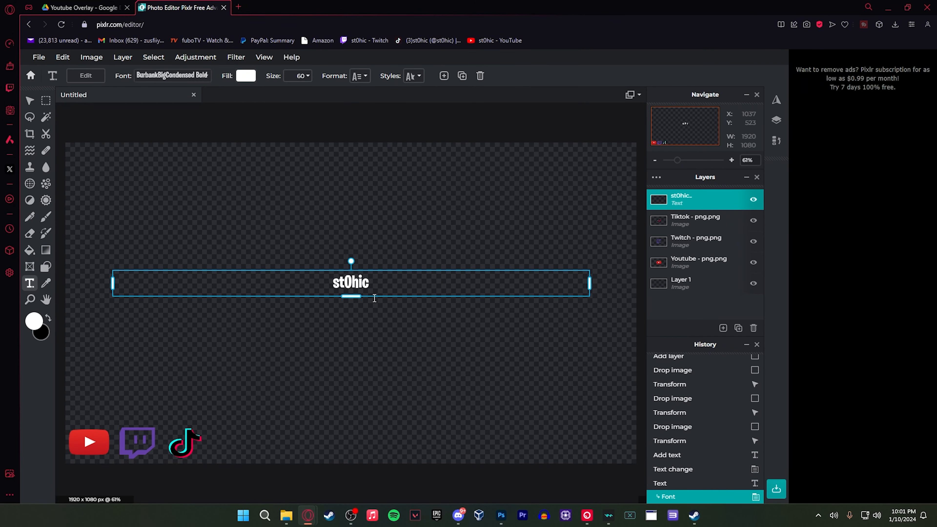
# Set the font size of the "st0hic" text to 115
pyautogui.doubleClick(354, 281)
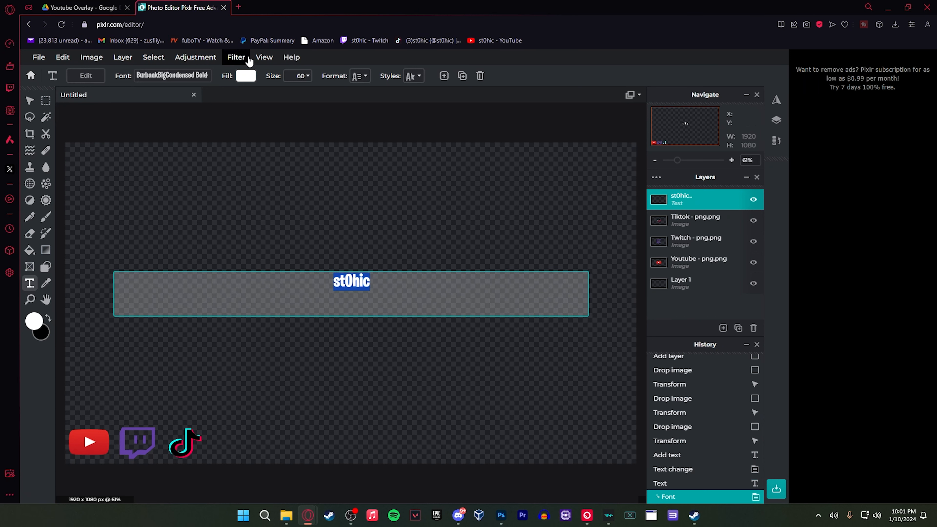
pyautogui.click(307, 76)
pyautogui.click(307, 76)
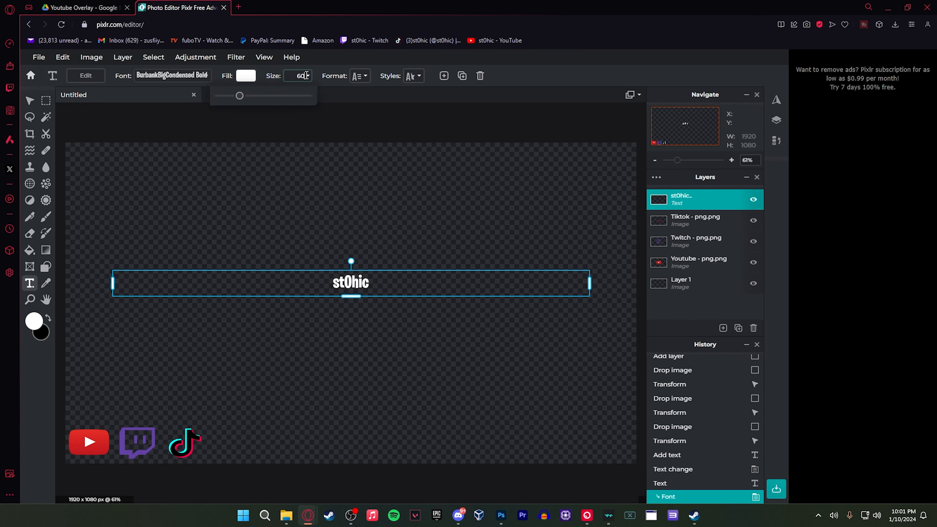
pyautogui.moveTo(240, 95); pyautogui.dragTo(258, 102)
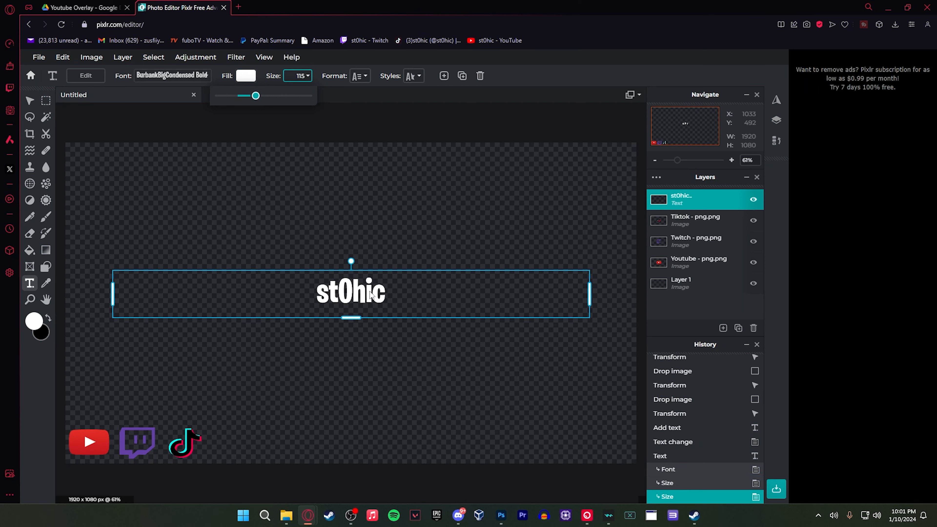
# Give the "st0hic" text a black outline of size 50 and move it just right of the TikTok logo
pyautogui.click(416, 76)
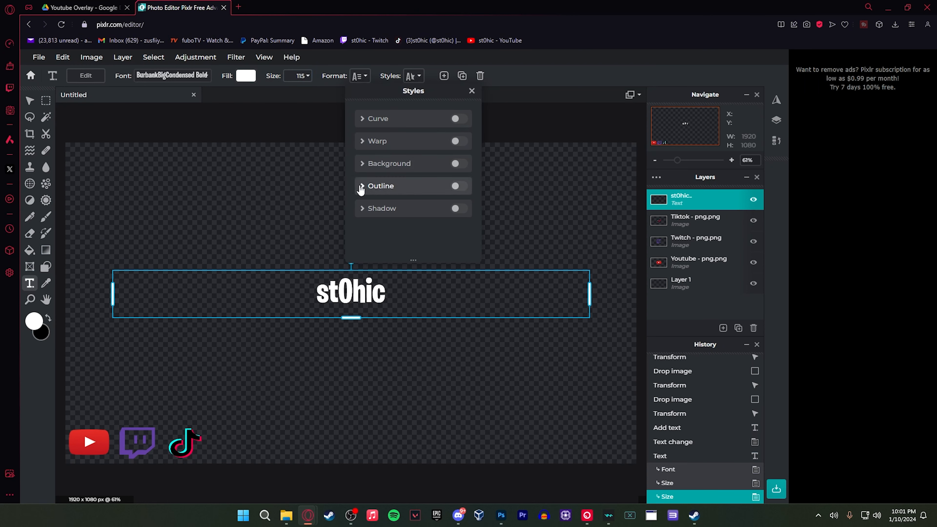
pyautogui.click(397, 186)
pyautogui.click(464, 210)
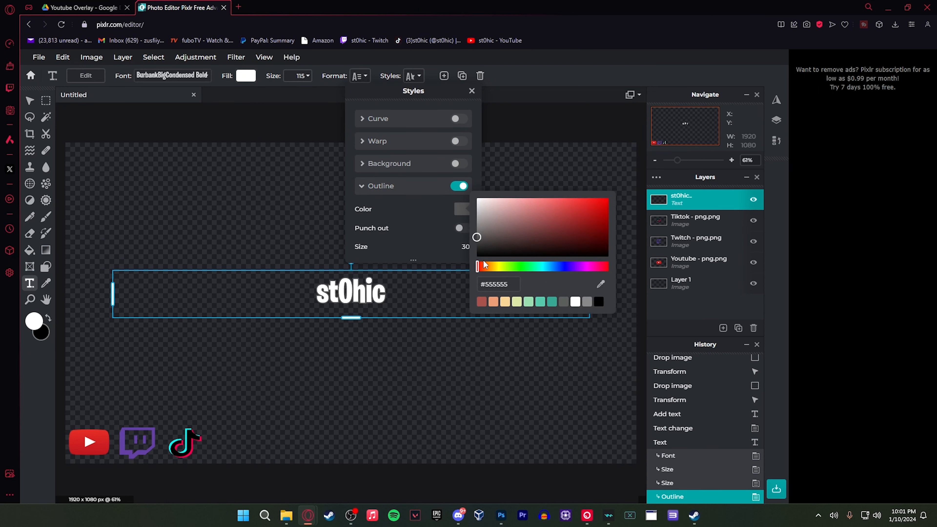
pyautogui.moveTo(473, 264); pyautogui.dragTo(468, 267)
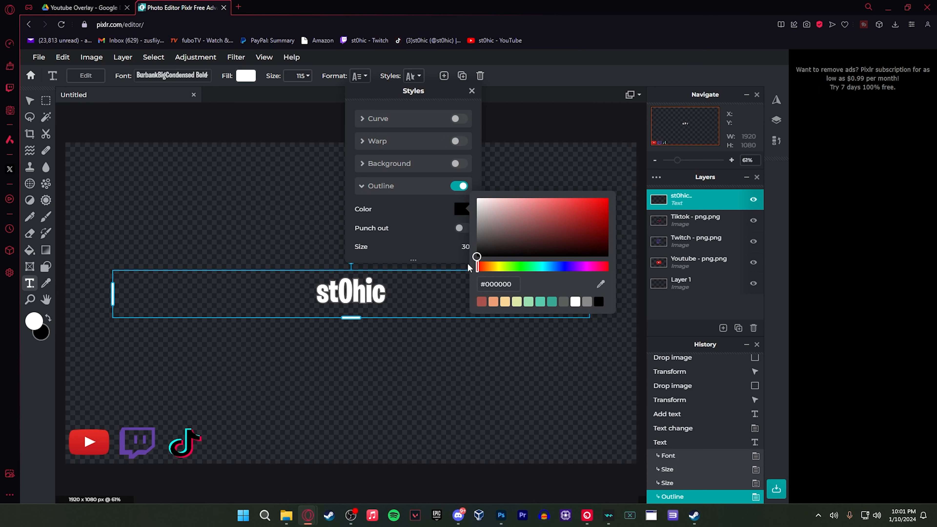
pyautogui.click(383, 230)
pyautogui.click(467, 247)
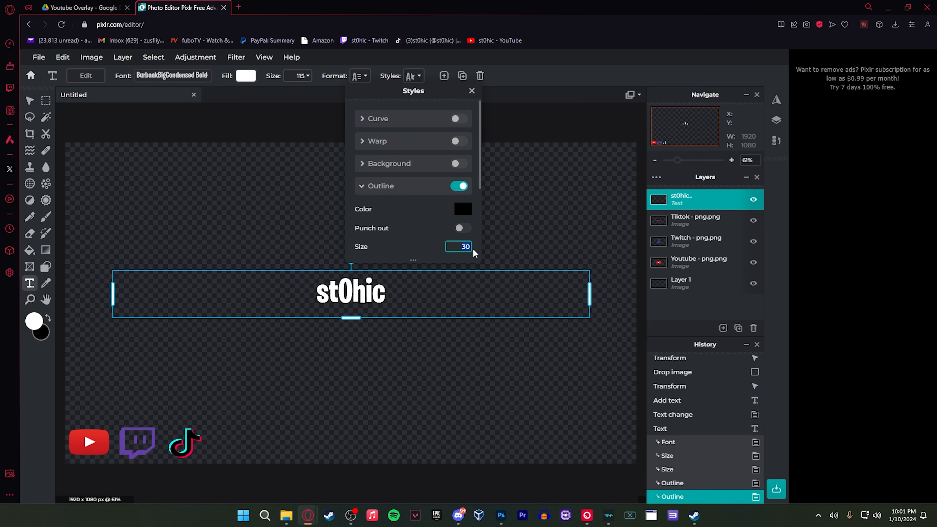
pyautogui.write('50')
pyautogui.press('Return')
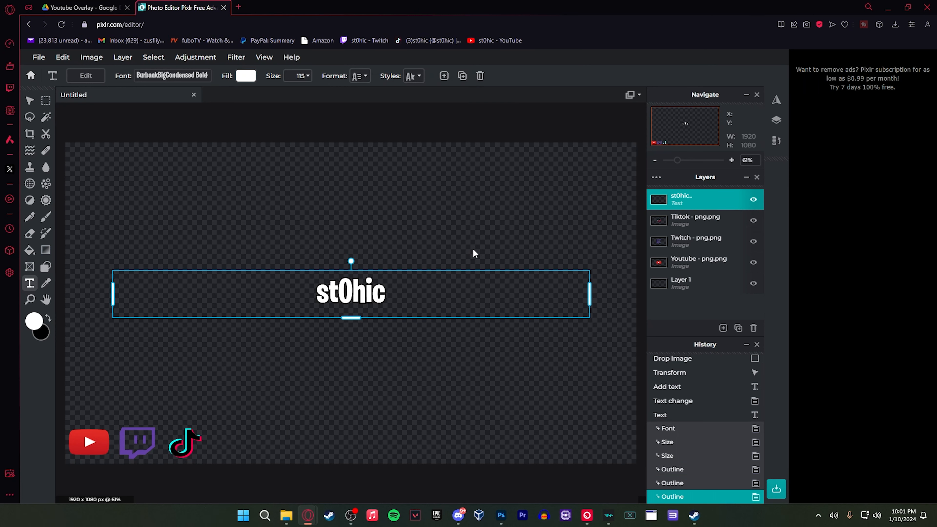
pyautogui.moveTo(290, 275); pyautogui.dragTo(180, 429)
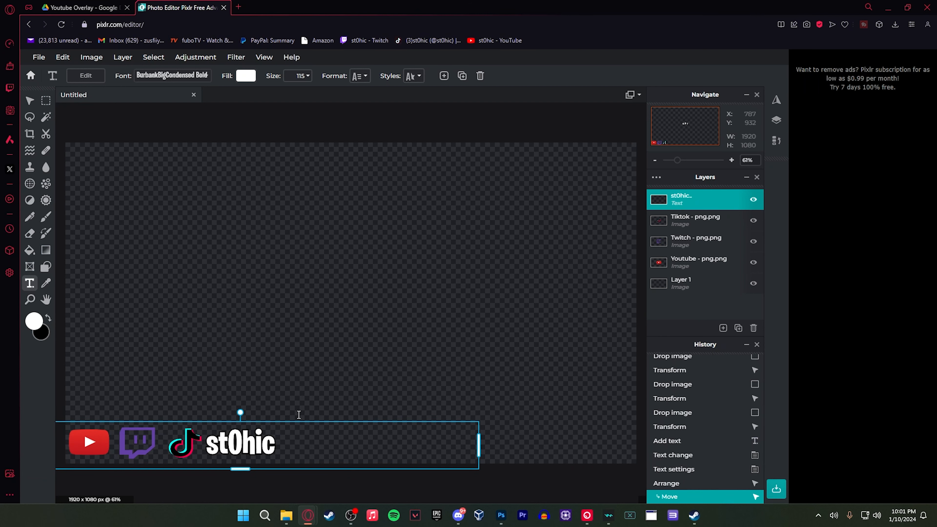
pyautogui.click(294, 333)
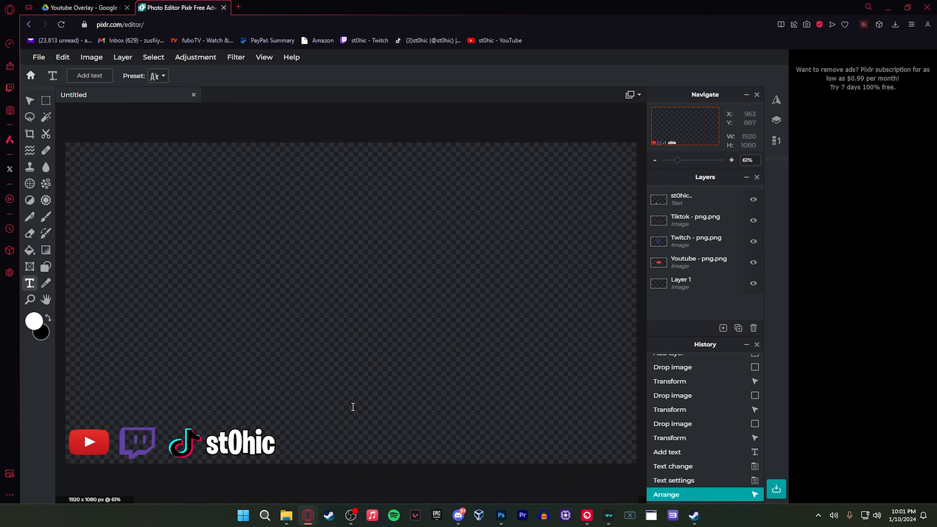
pyautogui.click(40, 57)
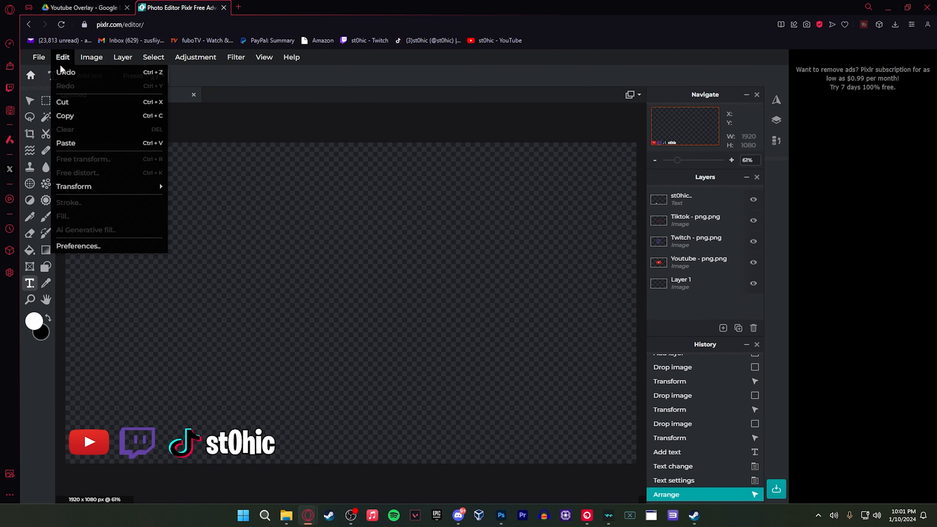
pyautogui.click(37, 57)
pyautogui.moveTo(42, 157)
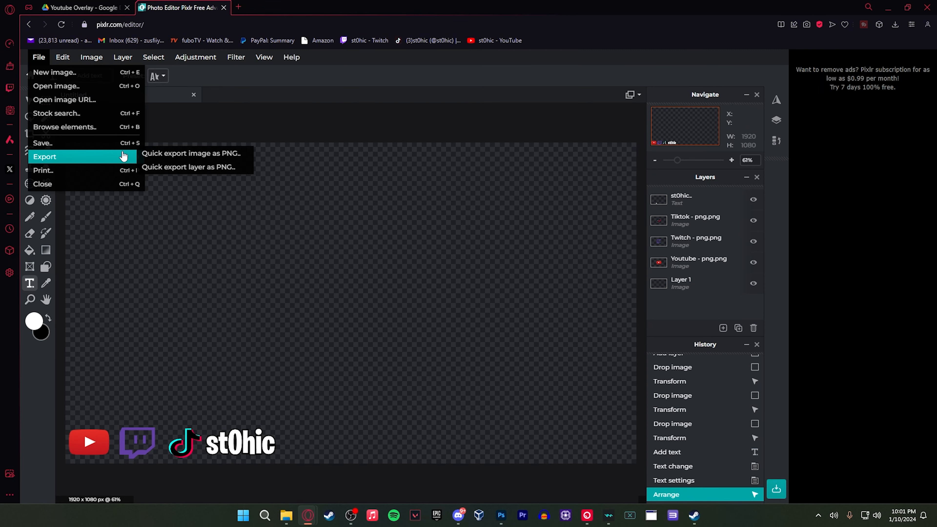
pyautogui.click(207, 153)
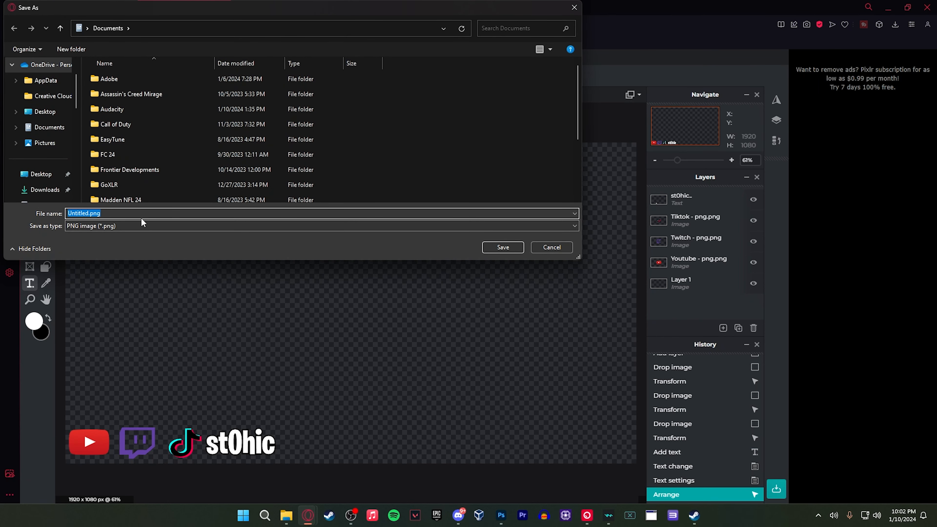
pyautogui.write('soci')
pyautogui.click(548, 248)
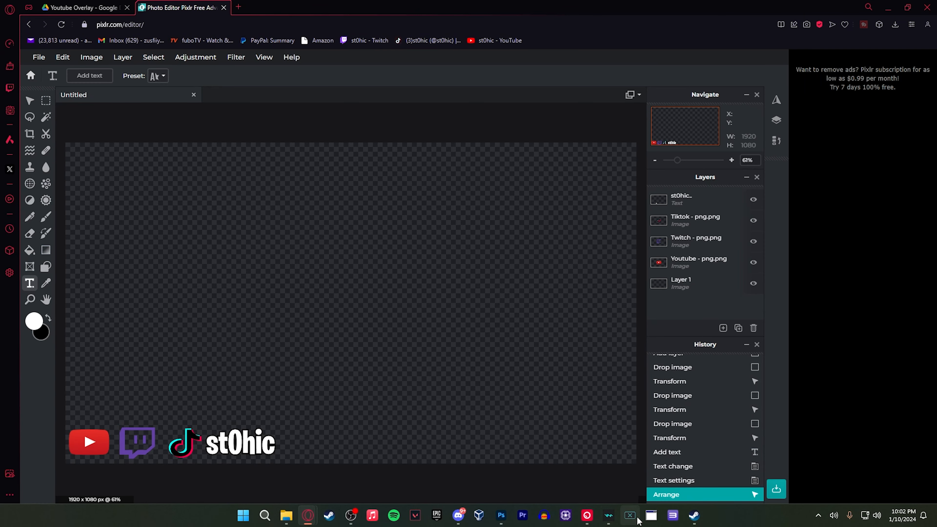
# Switch to Photoshop and create a new 1920 x 1080 px document at 300 pixels/inch with a transparent background
pyautogui.click(502, 516)
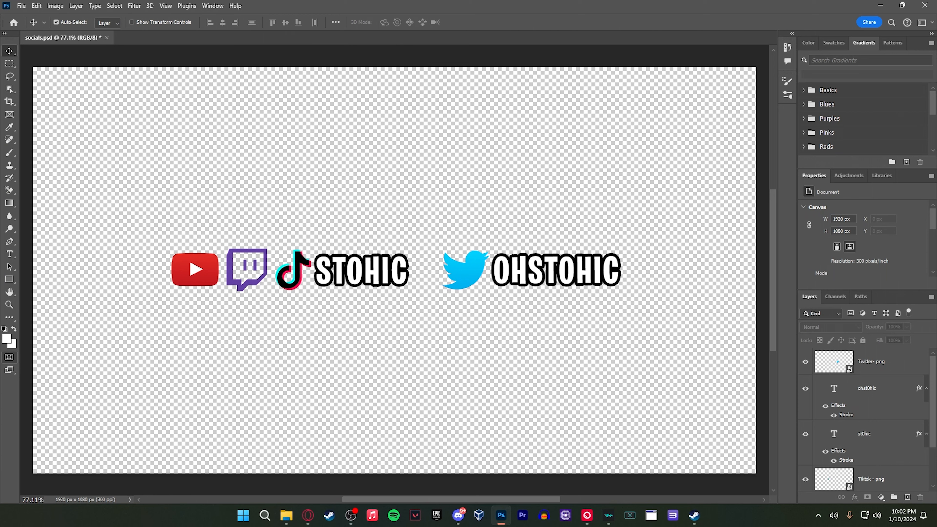
pyautogui.click(25, 6)
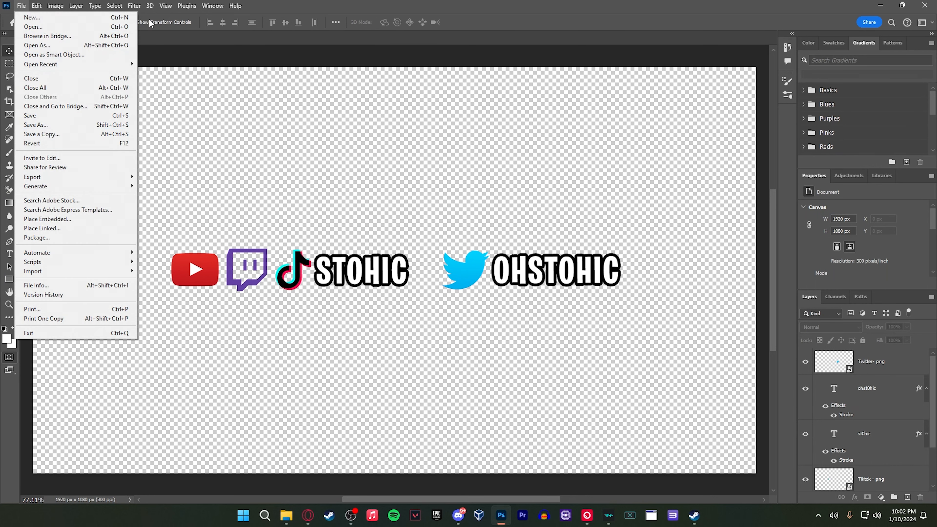
pyautogui.click(32, 17)
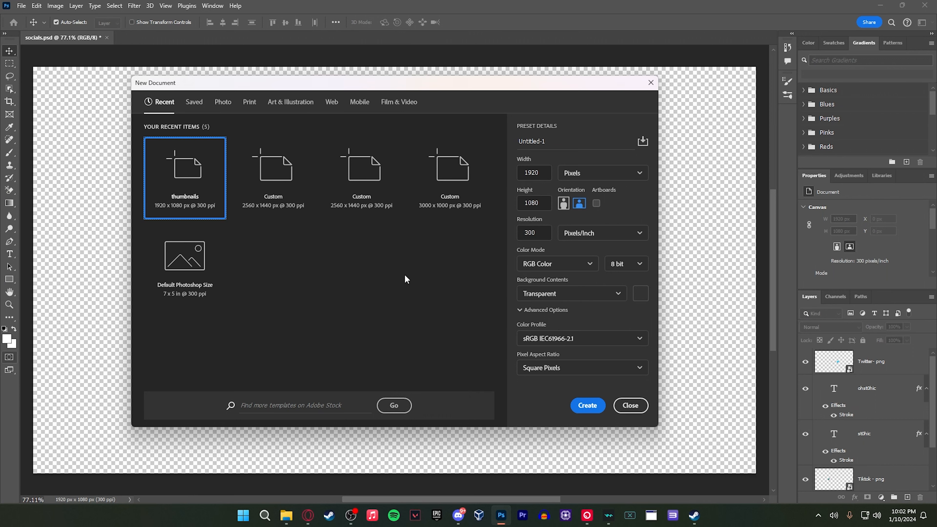
pyautogui.click(582, 414)
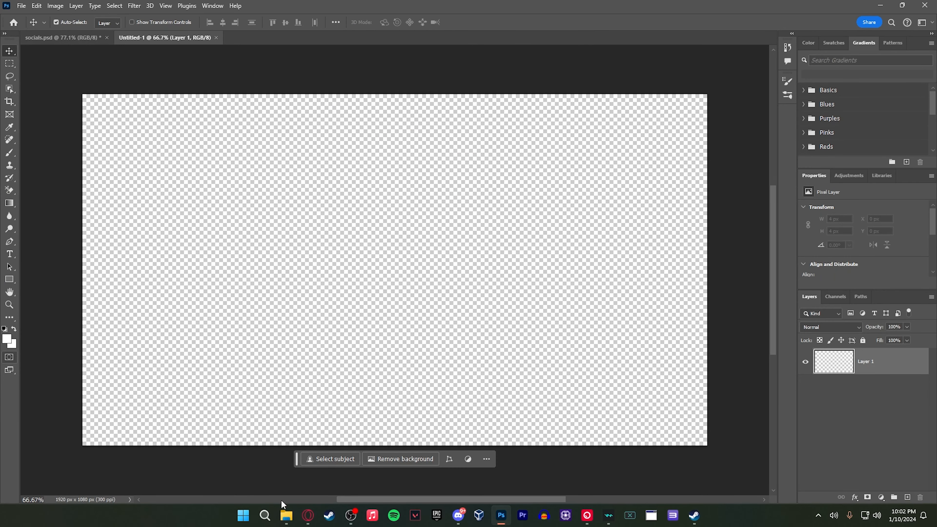
# Place Youtube - png.png from Downloads in the new document, scaled to about 126 x 88 px in the canvas's lower-left corner
pyautogui.click(286, 515)
pyautogui.moveTo(544, 99); pyautogui.dragTo(552, 103)
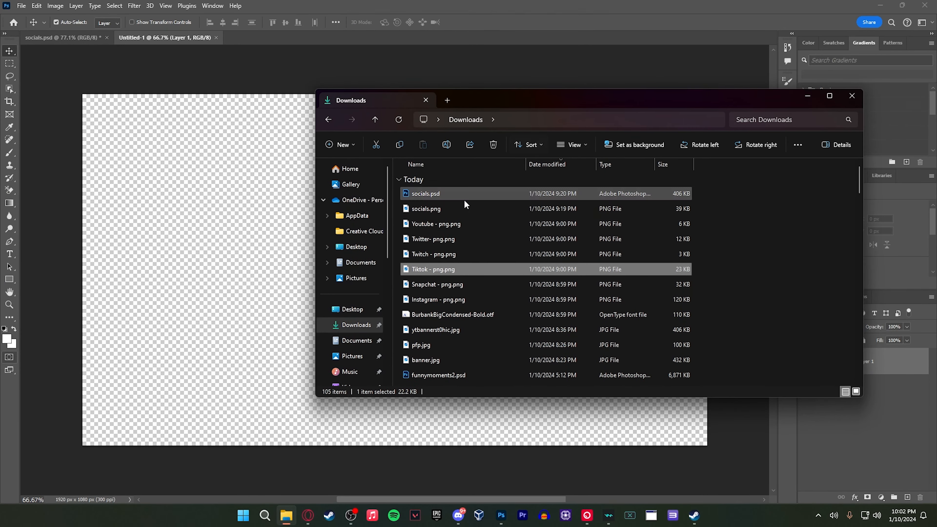
pyautogui.click(451, 225)
pyautogui.moveTo(452, 225); pyautogui.dragTo(278, 254)
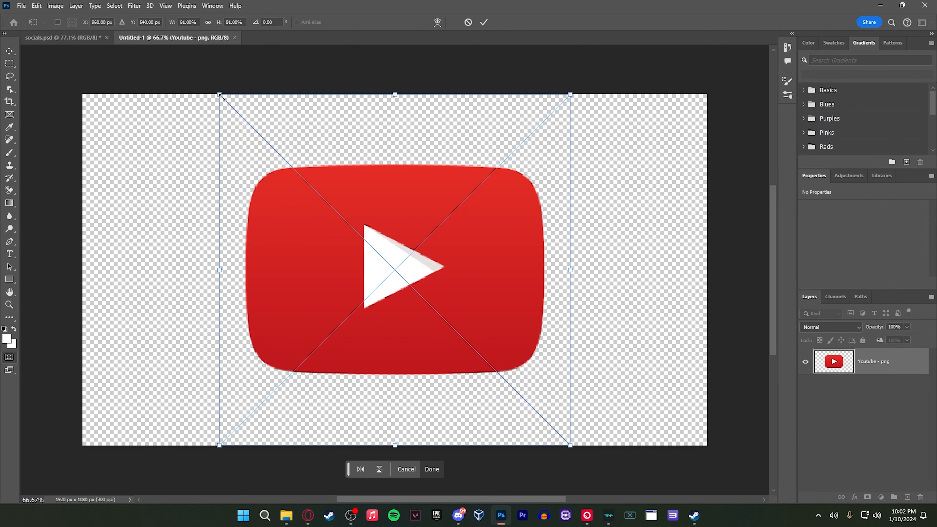
pyautogui.moveTo(221, 97); pyautogui.dragTo(109, 424)
pyautogui.click(440, 466)
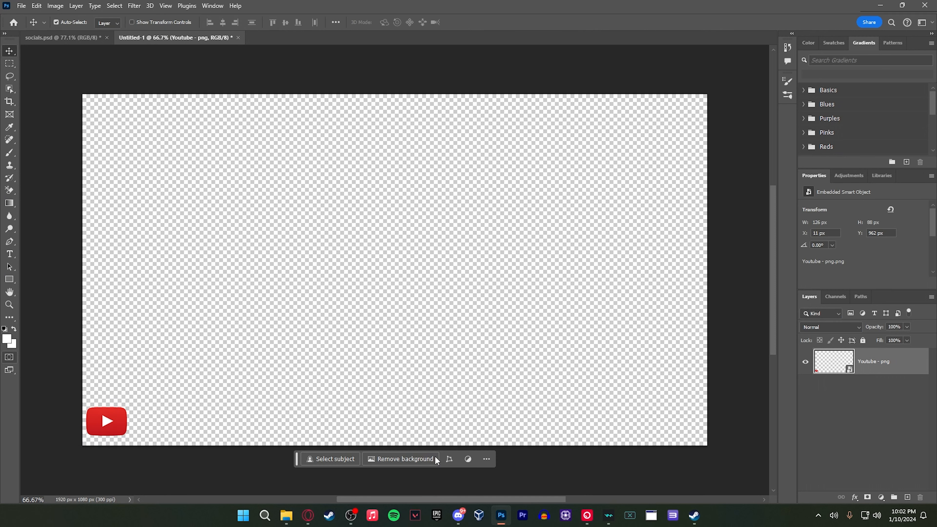
# Place Twitch - png.png from Downloads, scaled to about 109 x 114 px just right of the YouTube logo
pyautogui.click(286, 515)
pyautogui.click(431, 254)
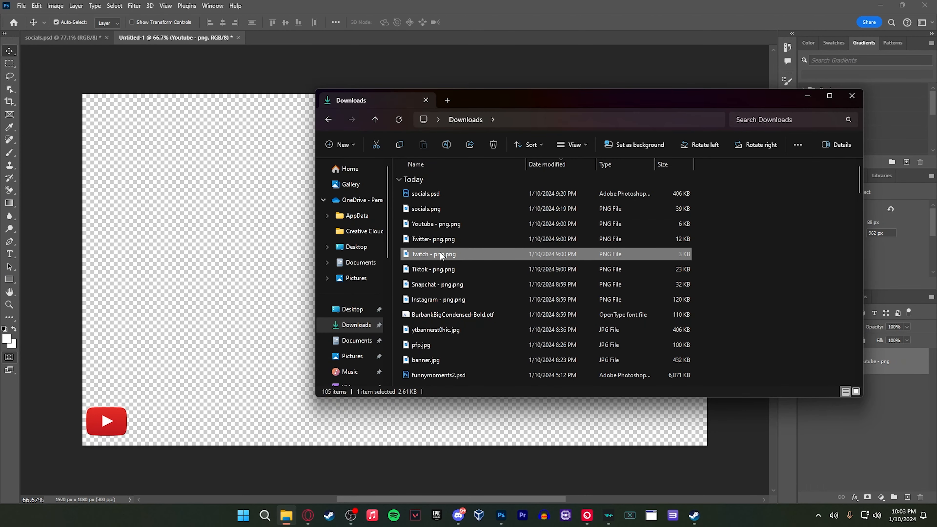
pyautogui.moveTo(441, 255); pyautogui.dragTo(312, 263)
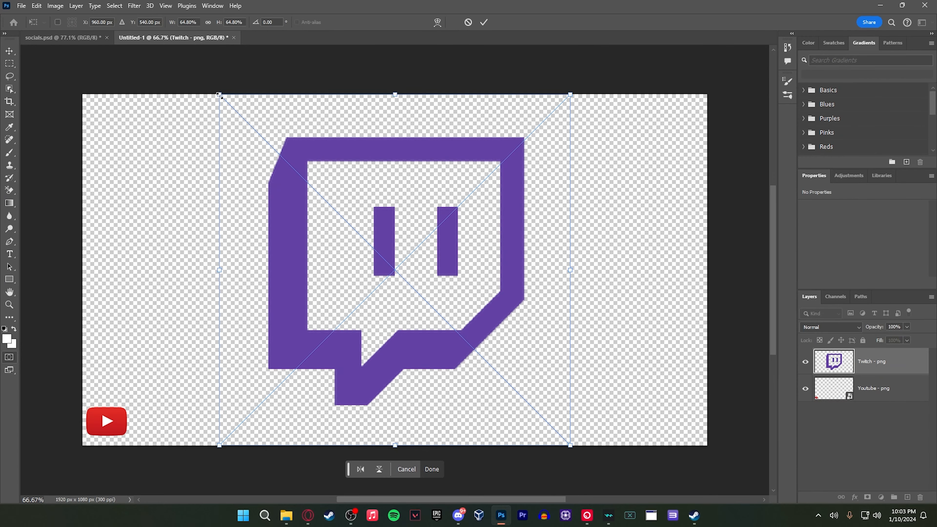
pyautogui.moveTo(219, 95); pyautogui.dragTo(162, 430)
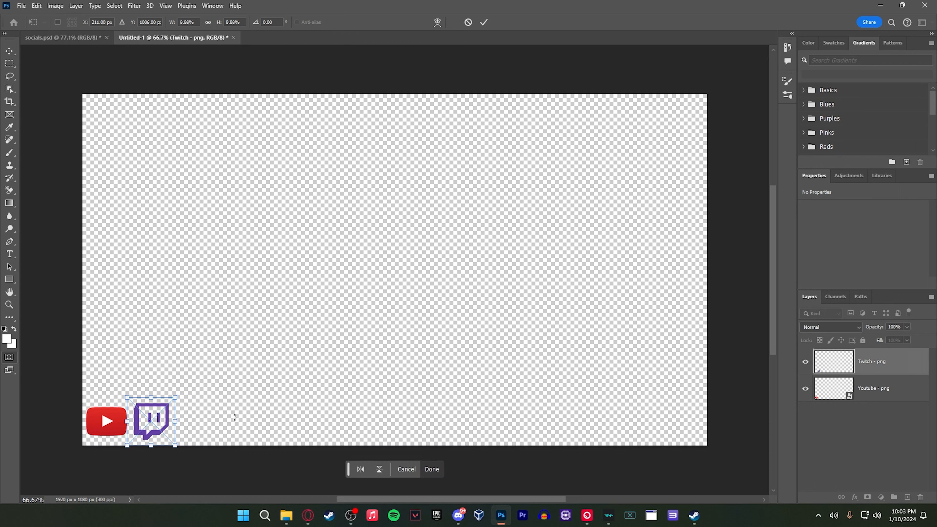
pyautogui.click(434, 471)
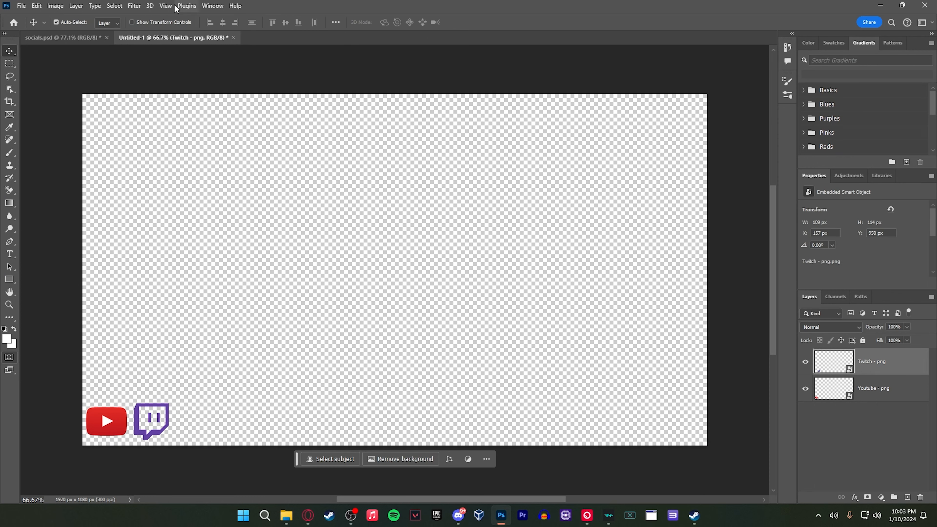
# Place Tiktok - png.png from Downloads, scaled to about 106 x 119 px just right of the Twitch logo
pyautogui.moveTo(286, 515)
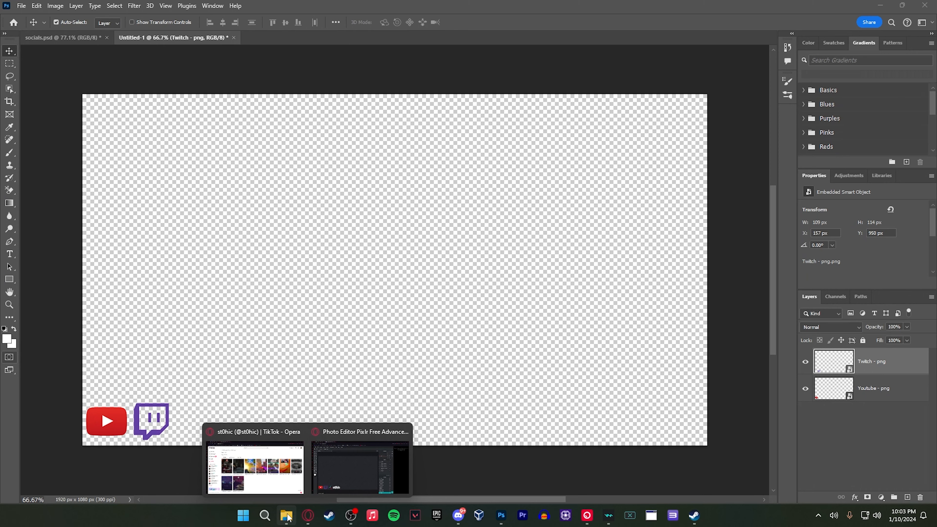
pyautogui.click(303, 491)
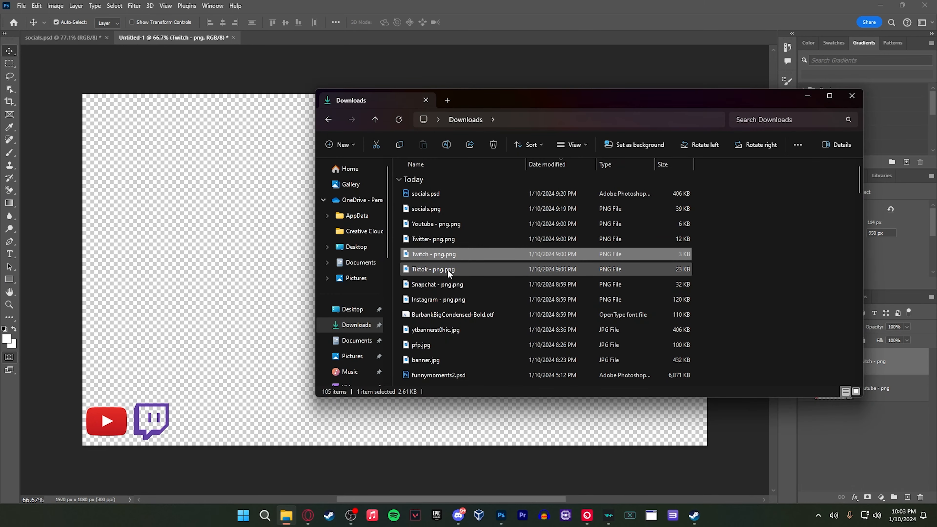
pyautogui.moveTo(424, 277); pyautogui.dragTo(266, 271)
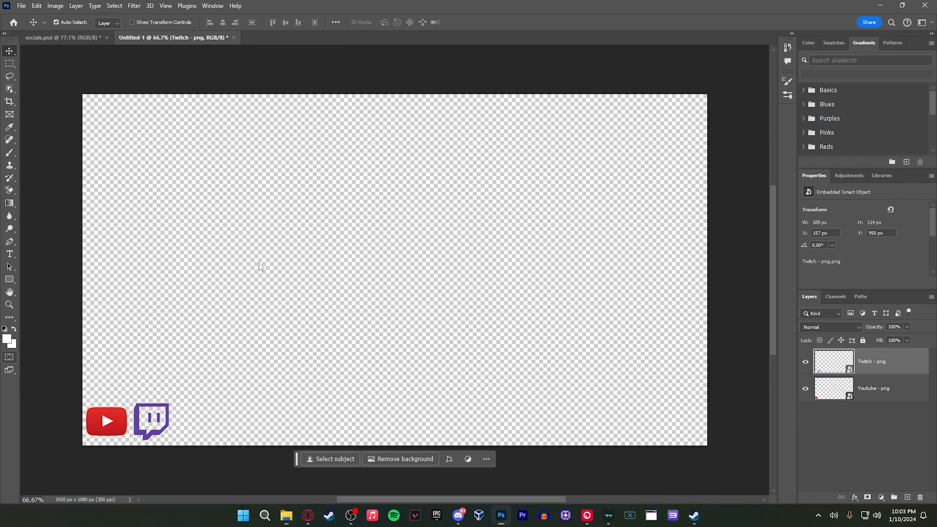
pyautogui.moveTo(261, 93); pyautogui.dragTo(195, 426)
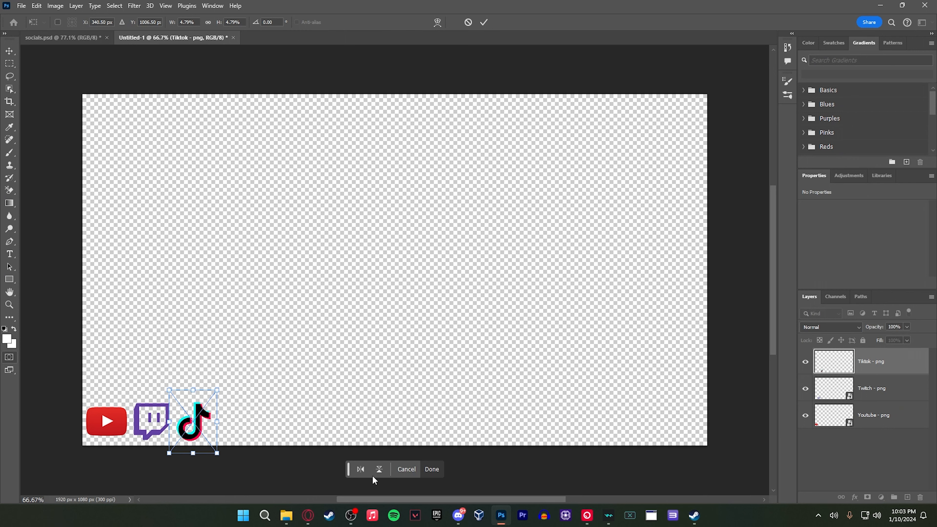
pyautogui.click(431, 470)
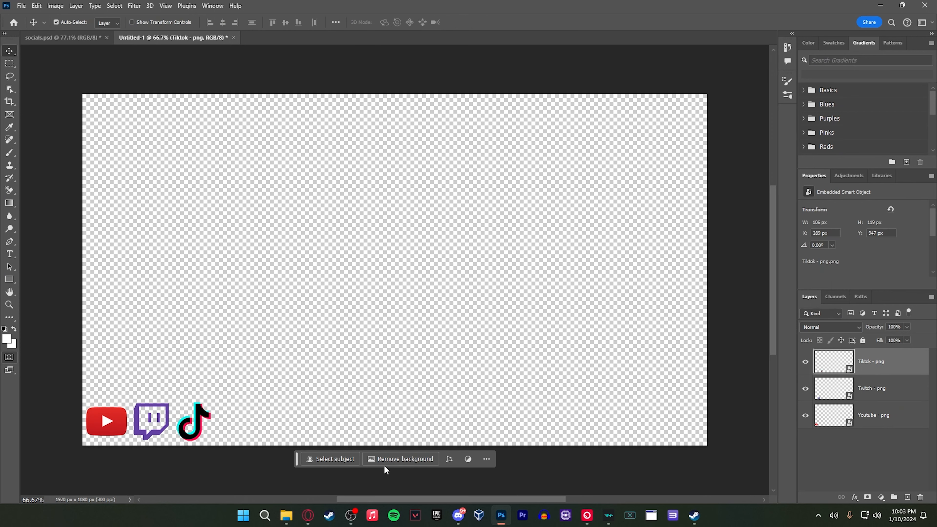
pyautogui.click(194, 482)
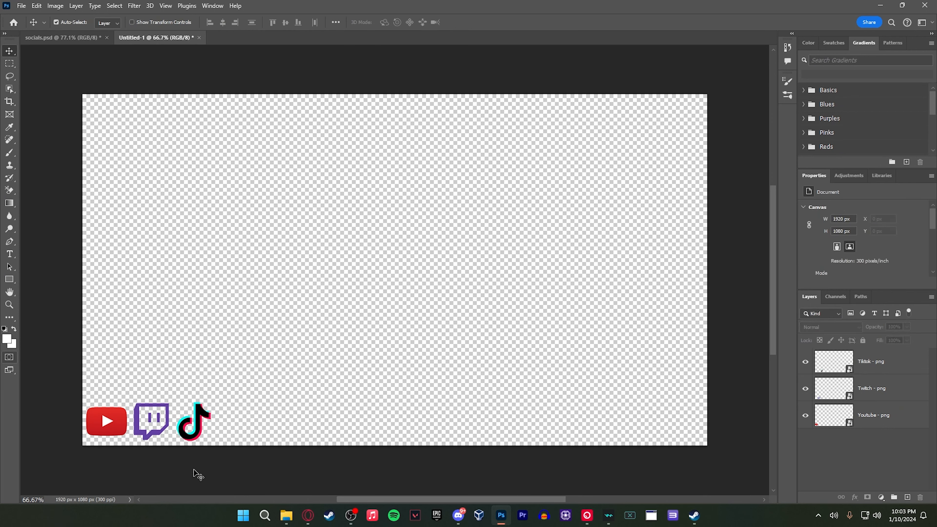
# Add a white "st0hic" text in Burbank Big Condensed Bold on the empty canvas area above the logos
pyautogui.click(10, 255)
pyautogui.click(298, 272)
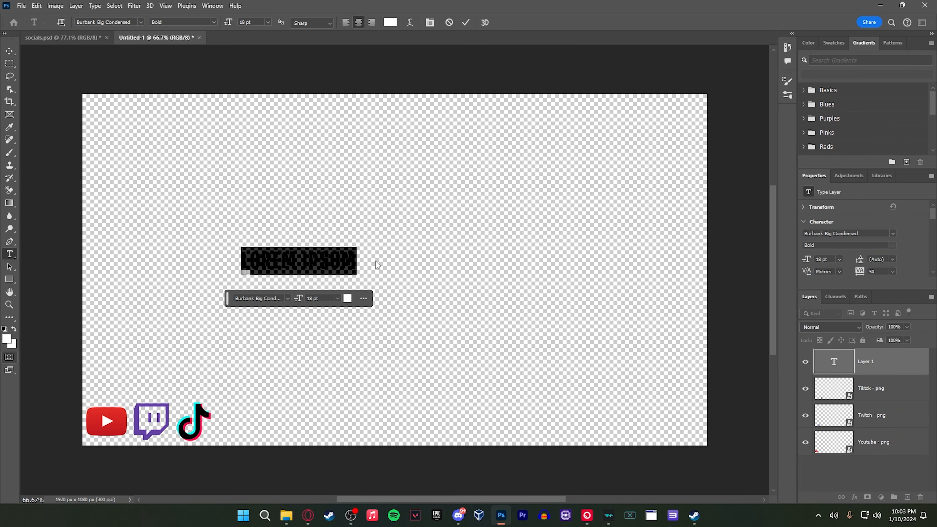
pyautogui.write('ST')
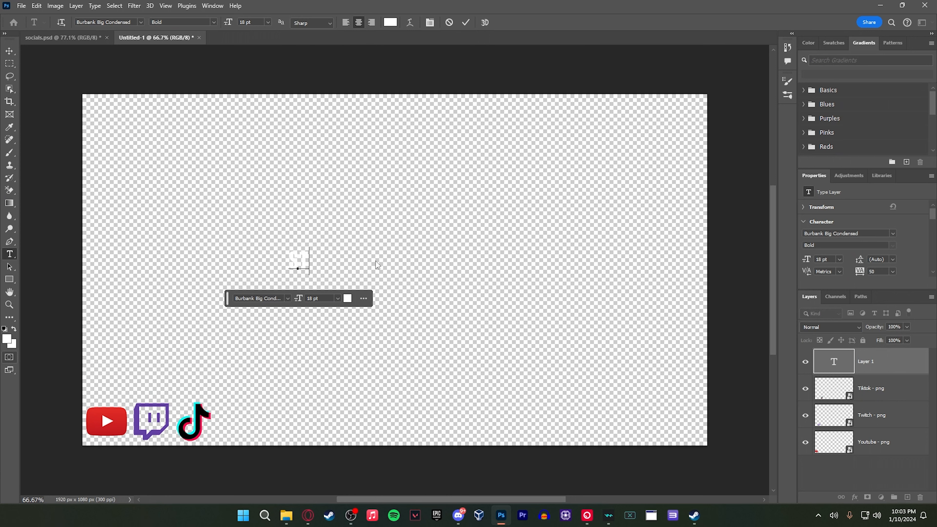
pyautogui.write('UDIO')
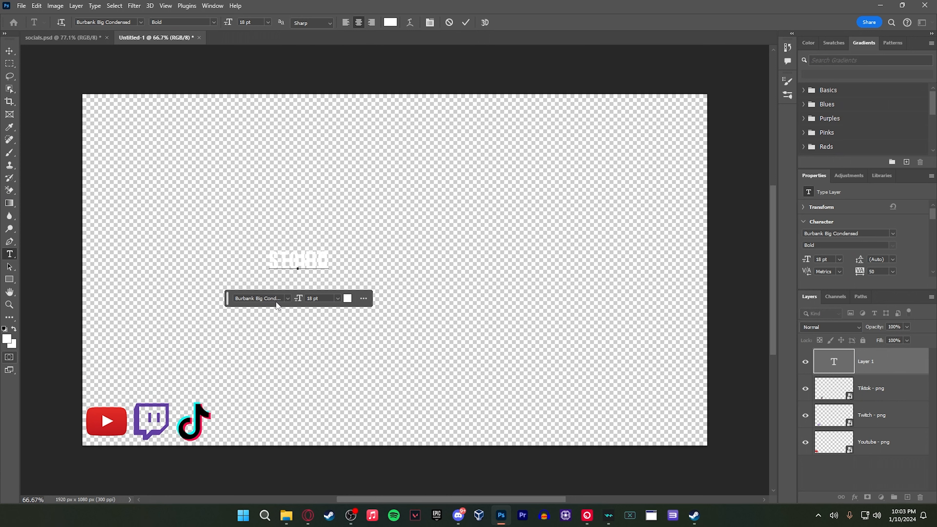
# Set the "st0hic" text size to 36 pt and move the text just right of the TikTok logo
pyautogui.doubleClick(318, 260)
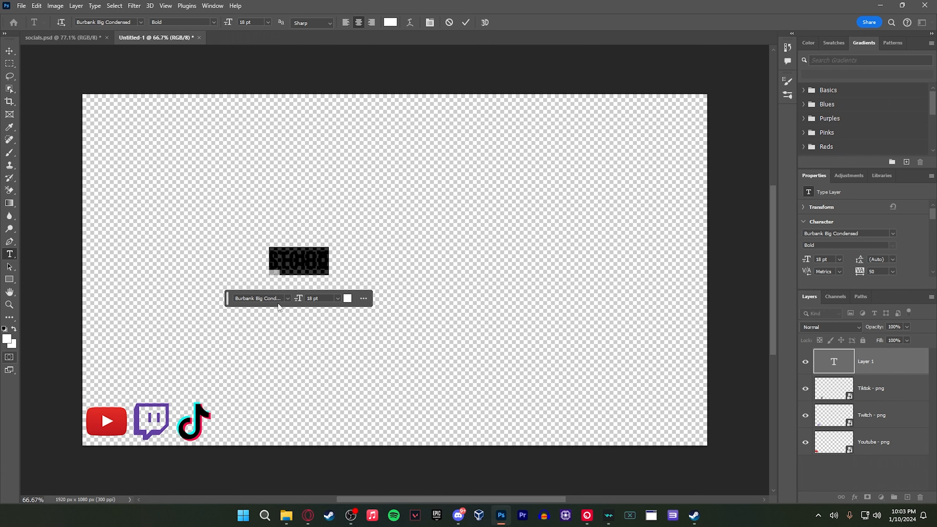
pyautogui.click(288, 298)
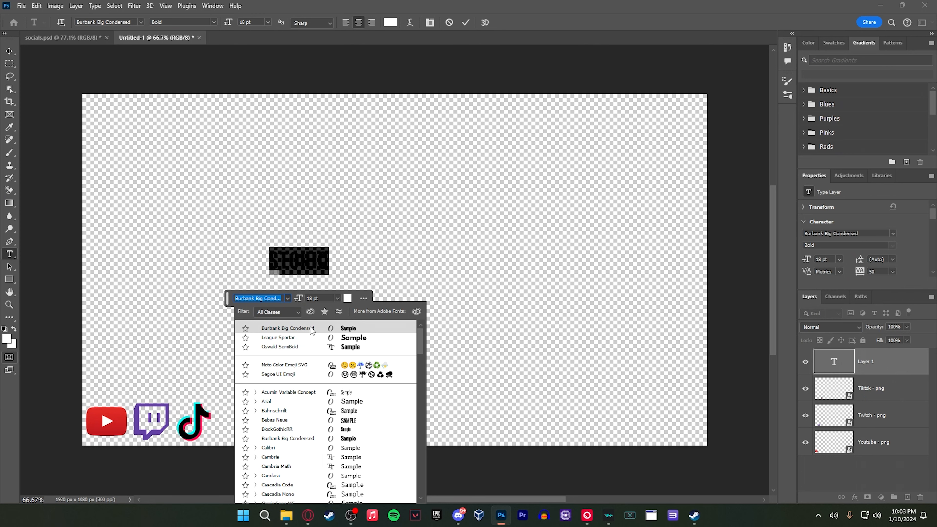
pyautogui.click(288, 298)
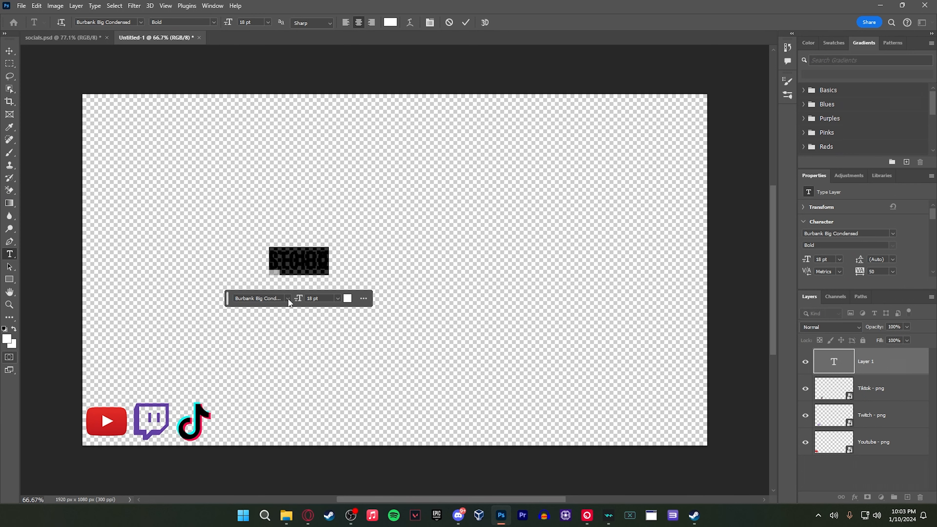
pyautogui.click(338, 299)
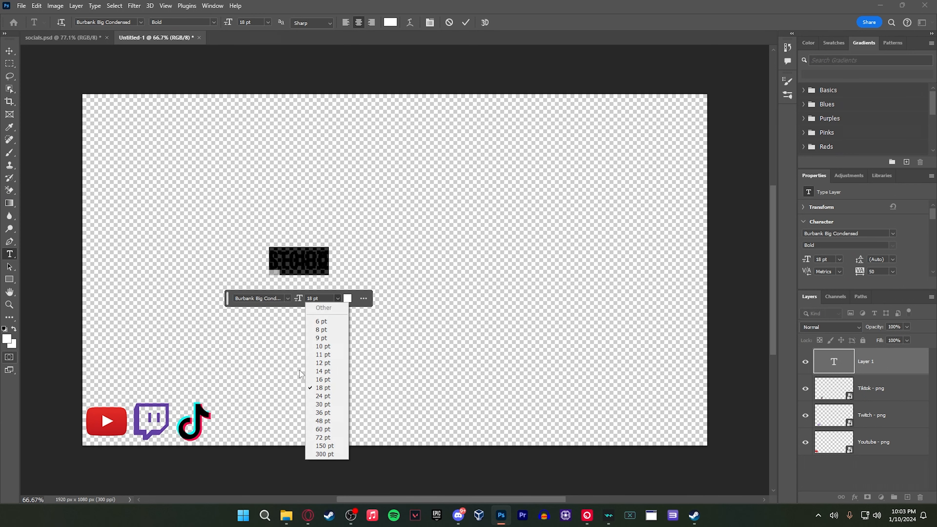
pyautogui.click(324, 421)
pyautogui.click(338, 299)
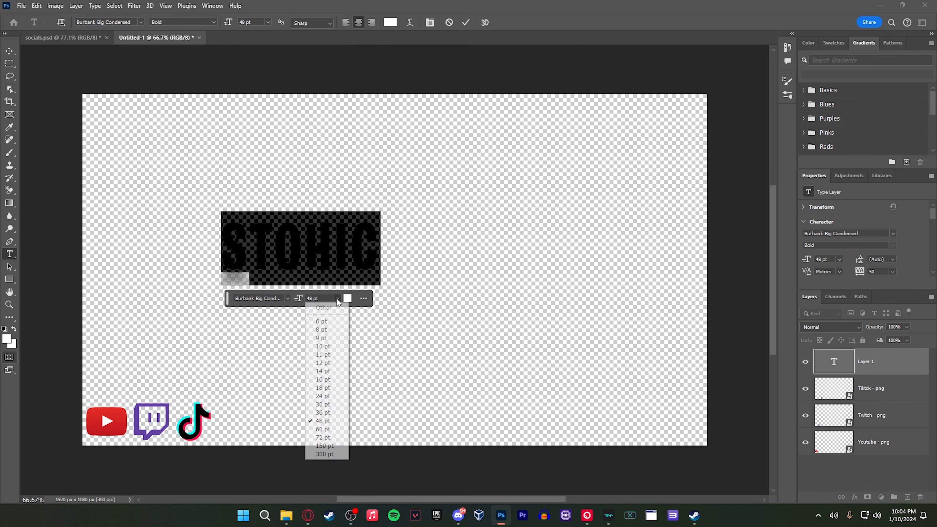
pyautogui.click(324, 410)
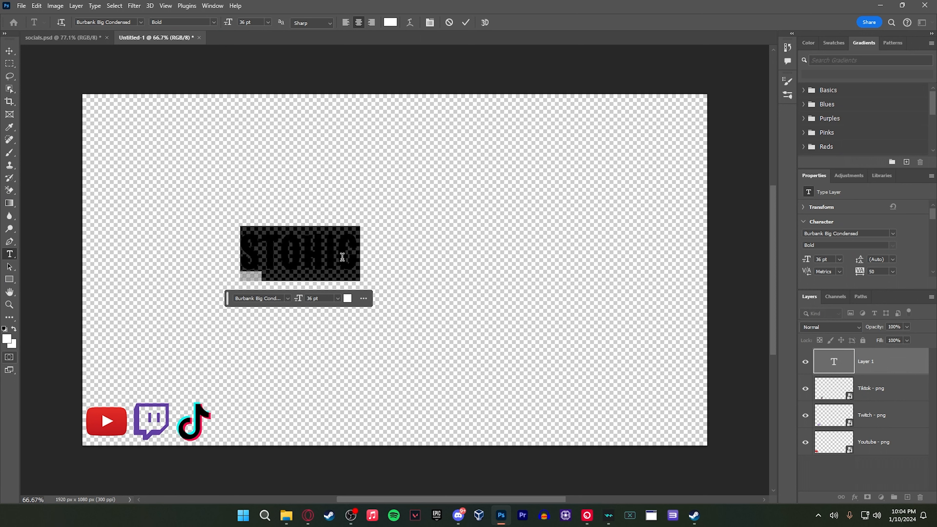
pyautogui.click(361, 215)
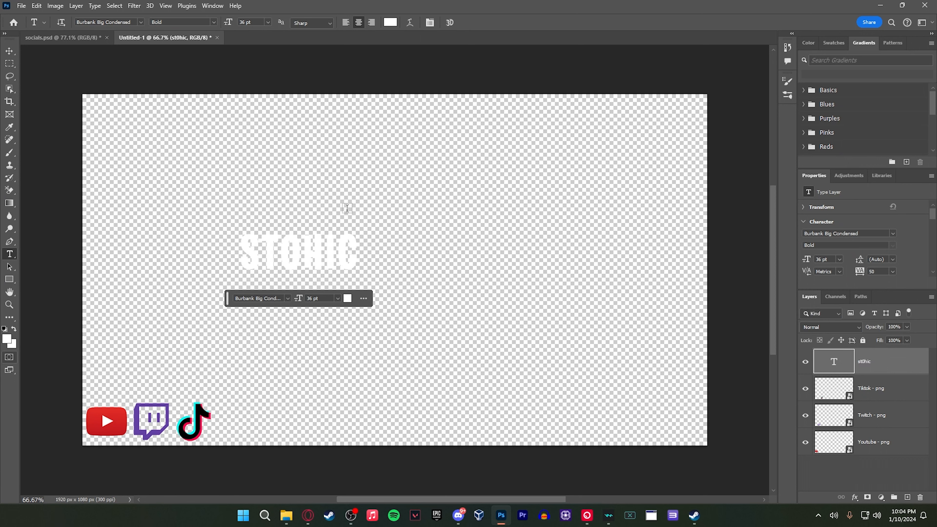
pyautogui.click(9, 51)
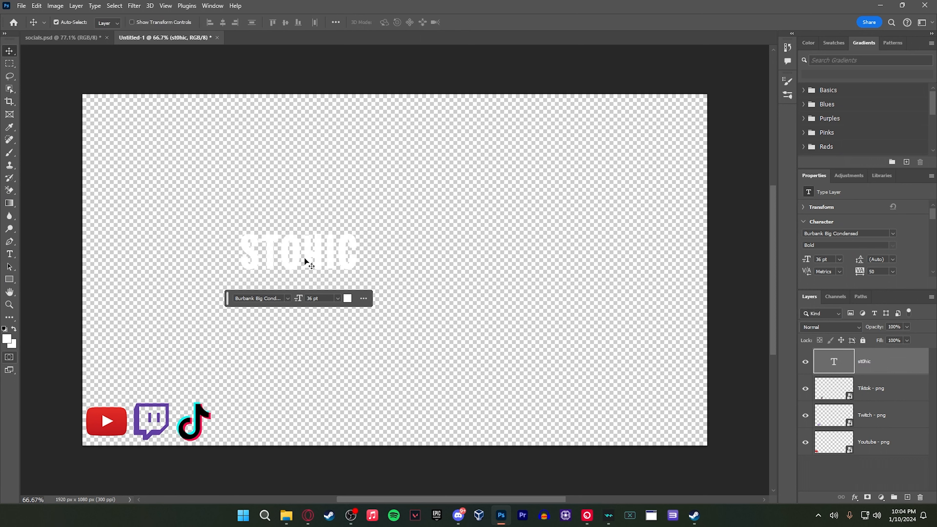
pyautogui.moveTo(305, 259); pyautogui.dragTo(285, 430)
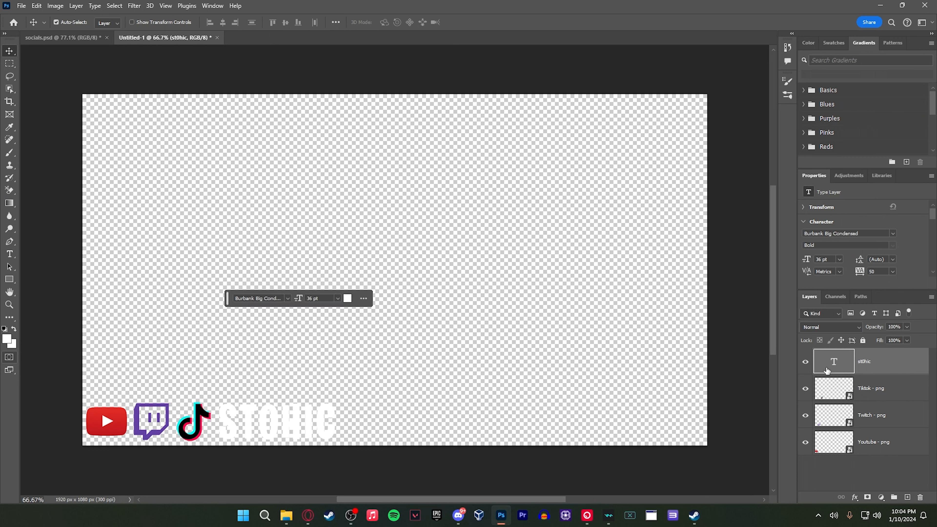
# Add a black outside stroke of 10 px to the "st0hic" text layer
pyautogui.rightClick(835, 364)
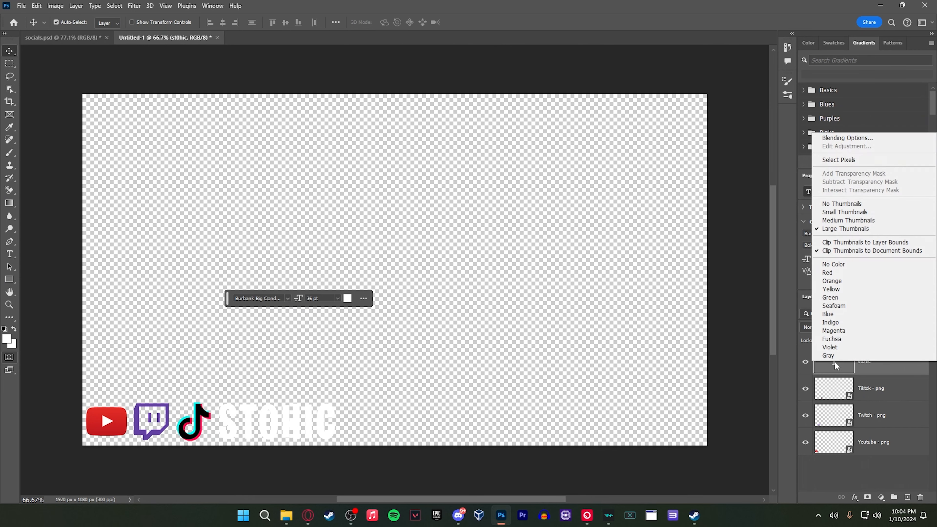
pyautogui.click(855, 138)
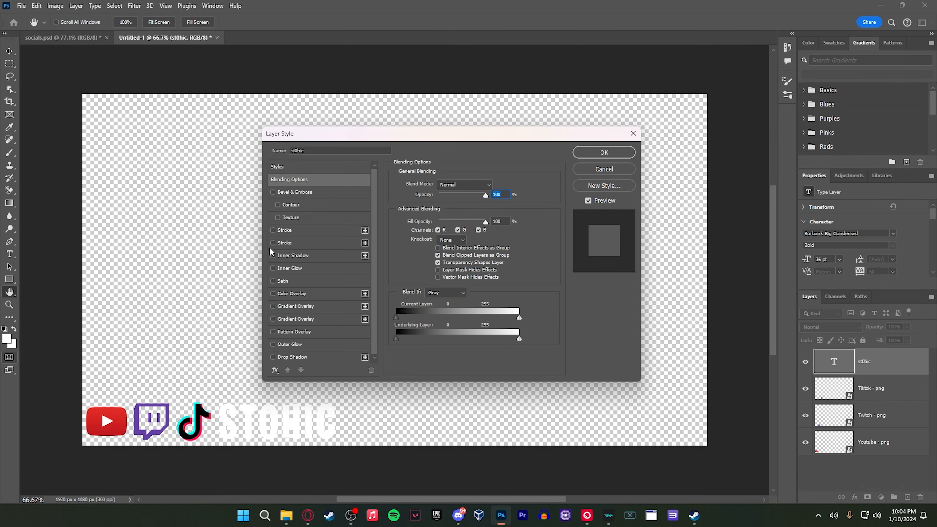
pyautogui.click(284, 230)
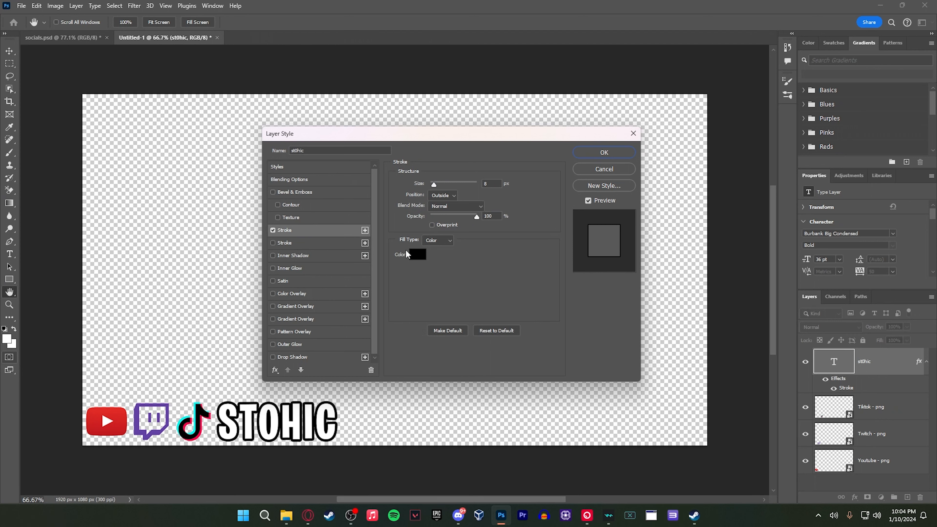
pyautogui.moveTo(434, 183); pyautogui.dragTo(436, 183)
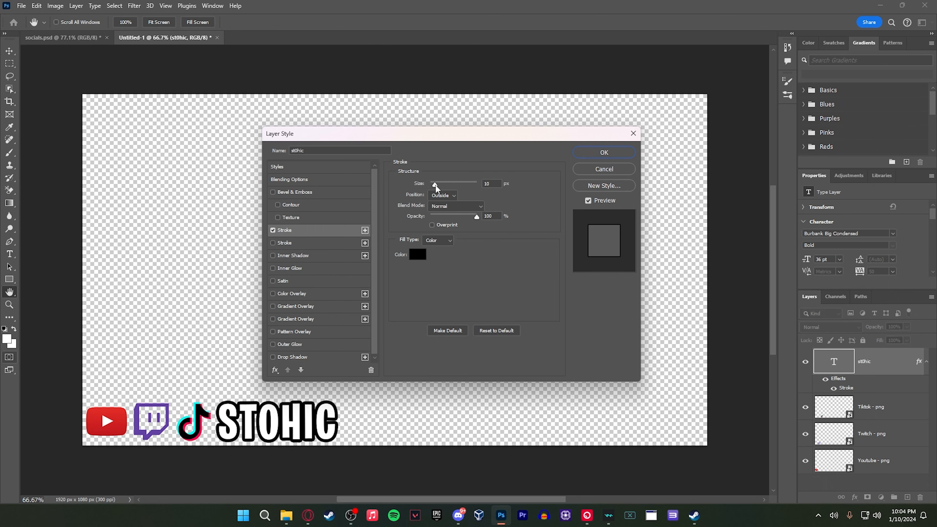
pyautogui.click(604, 152)
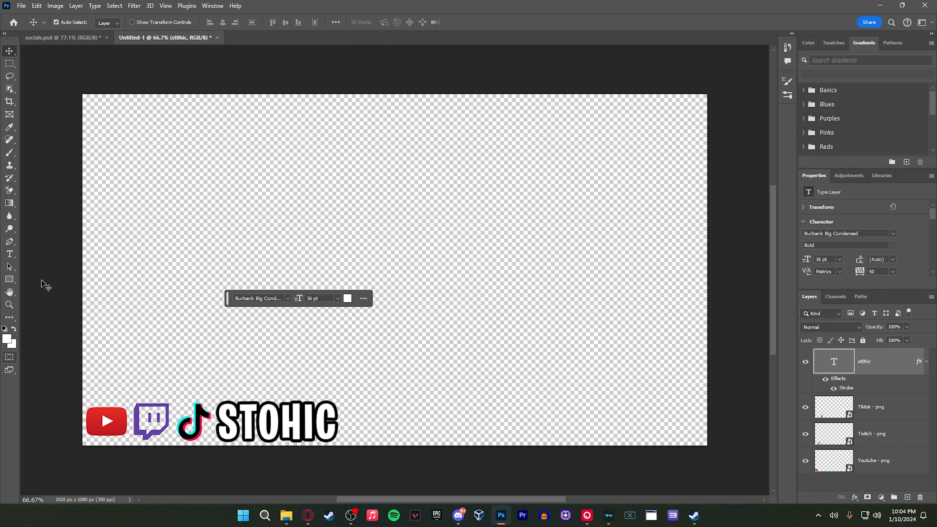
pyautogui.click(48, 287)
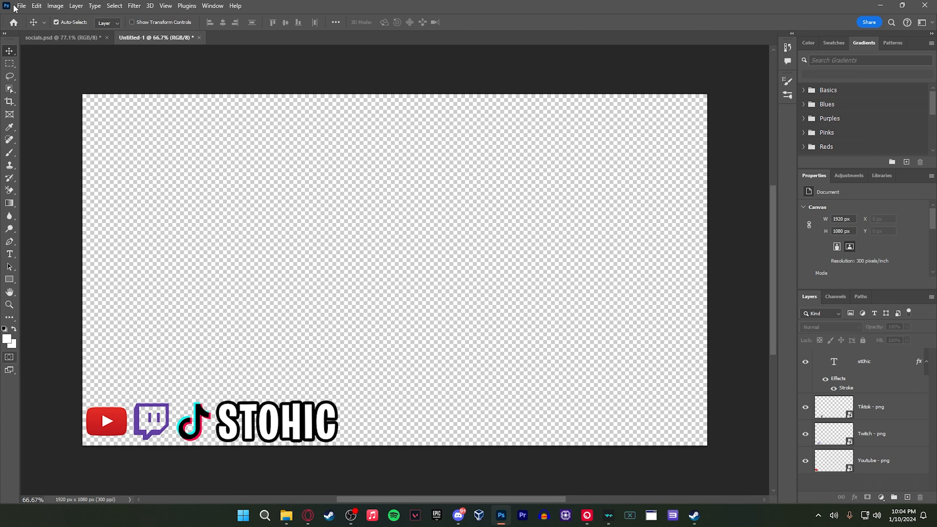
# Export the overlay to Downloads as a transparent 1920 x 1080 px PNG named "socia", resampled with Preserve Details
pyautogui.click(21, 6)
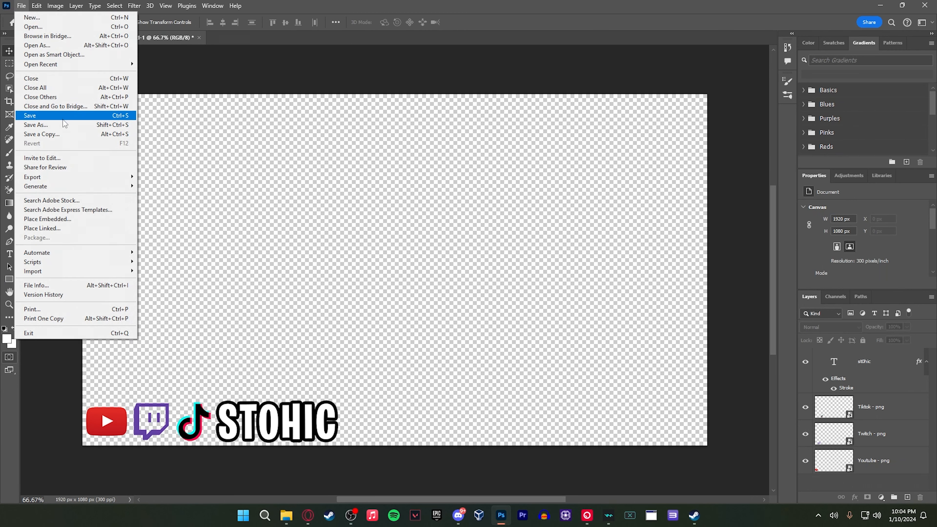
pyautogui.moveTo(59, 181)
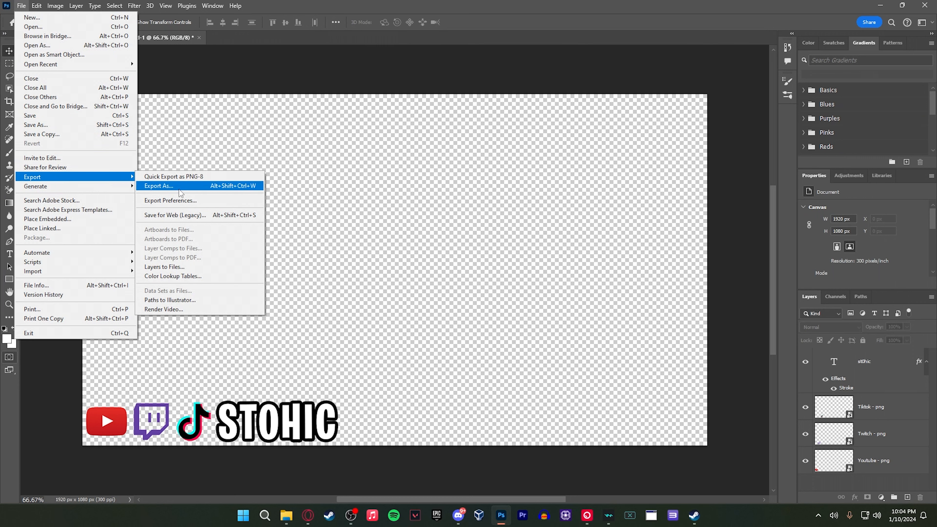
pyautogui.click(181, 189)
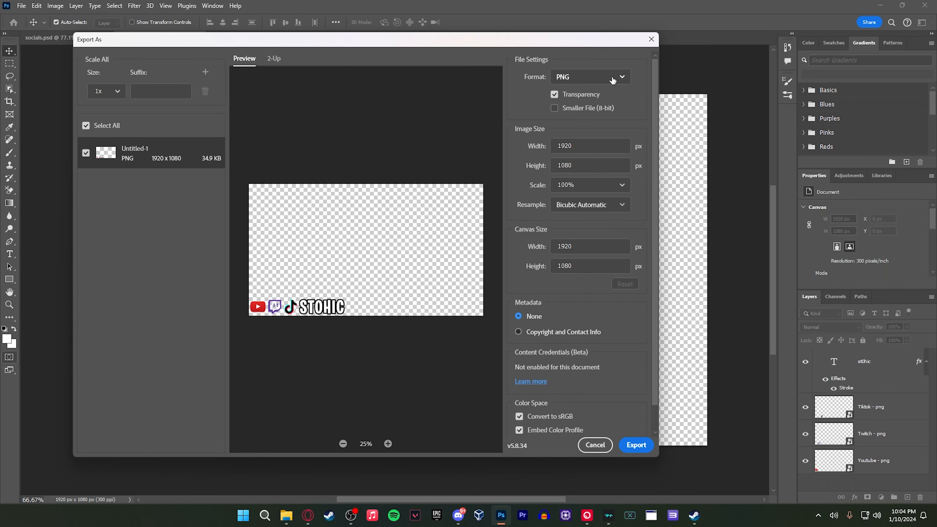
pyautogui.click(590, 205)
pyautogui.click(583, 303)
pyautogui.click(636, 445)
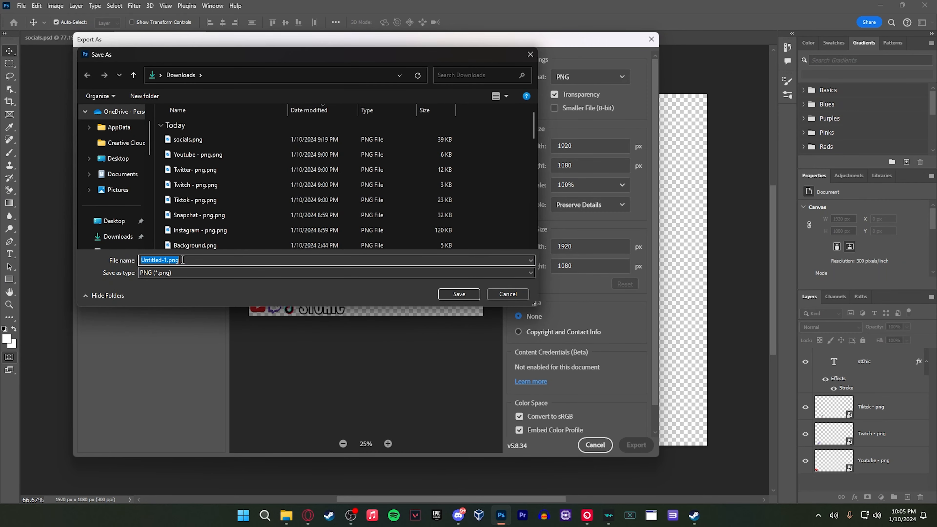
pyautogui.write('so')
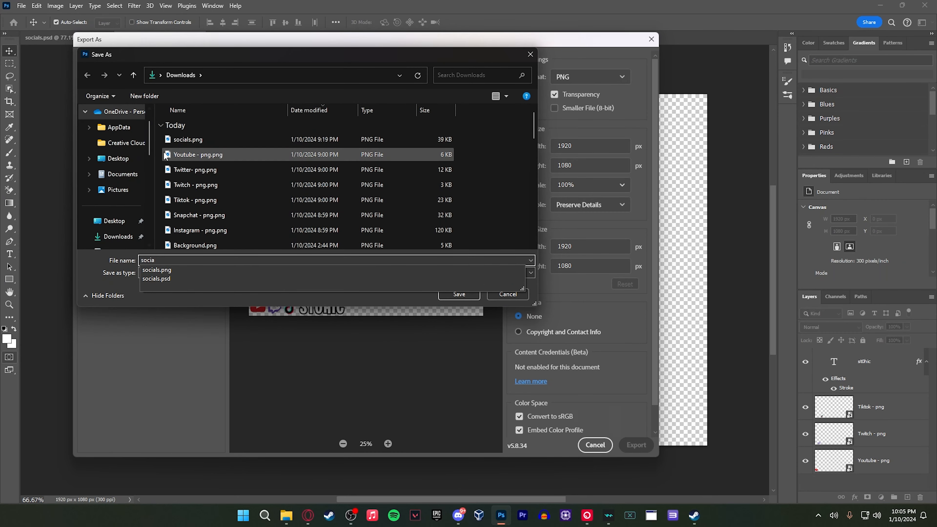
pyautogui.write('cia')
pyautogui.press('Return')
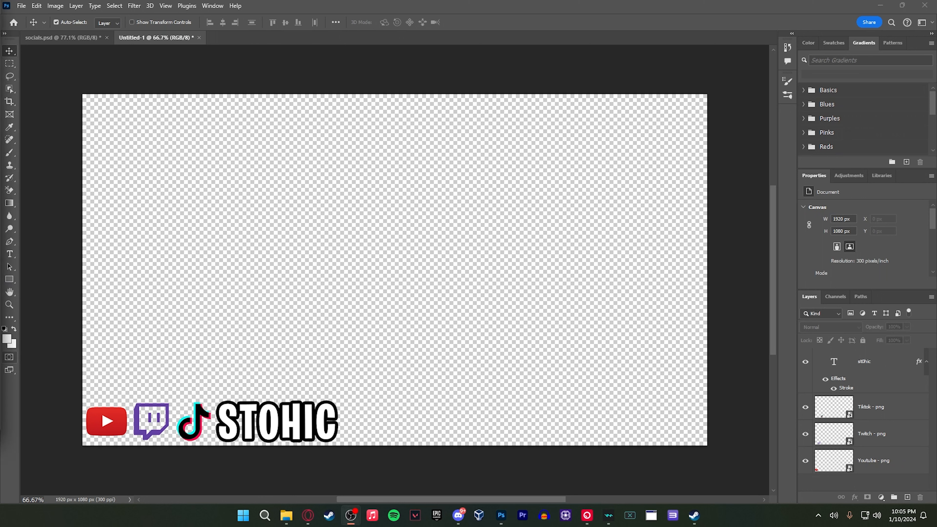
# Switch to OBS and add a new visible Image source named "test" to the Live Scene
pyautogui.moveTo(0, 41); pyautogui.dragTo(479, 3)
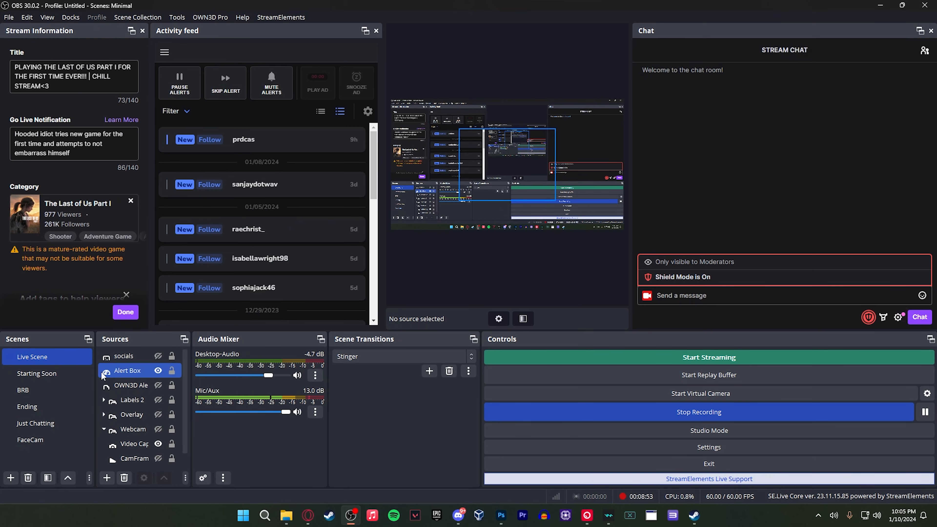
pyautogui.click(106, 478)
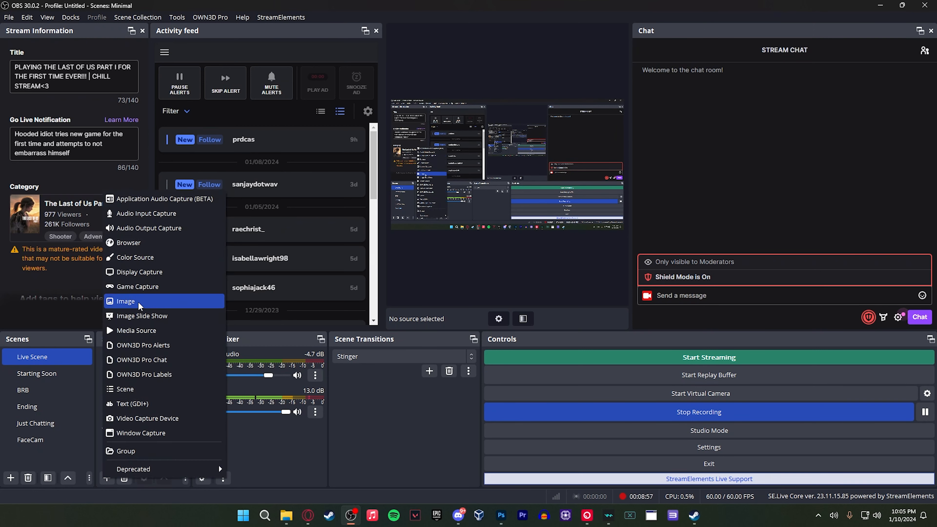
pyautogui.click(140, 304)
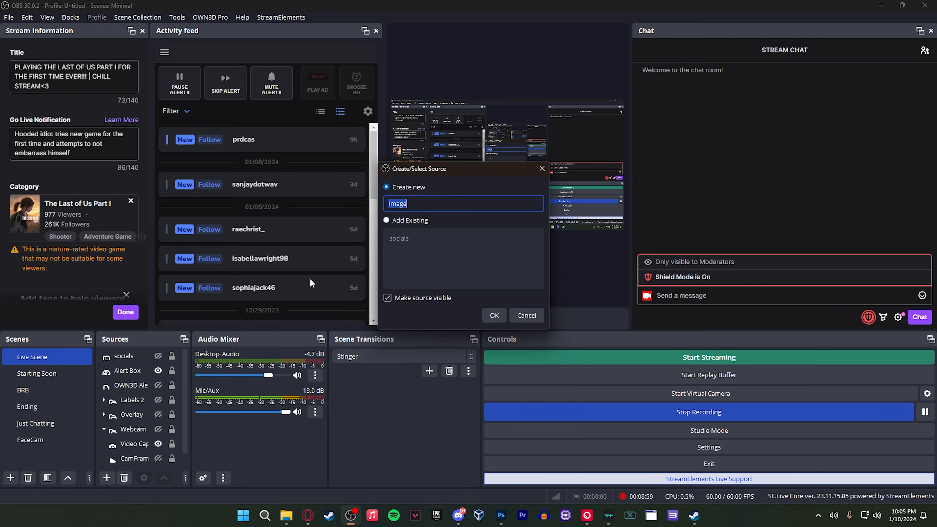
pyautogui.press('BackSpace')
pyautogui.write('test')
pyautogui.click(492, 314)
# Load socials.png from Downloads into the test source and shrink it toward the lower-left corner, leaving about 603 px beside it and 340 px above
pyautogui.click(611, 257)
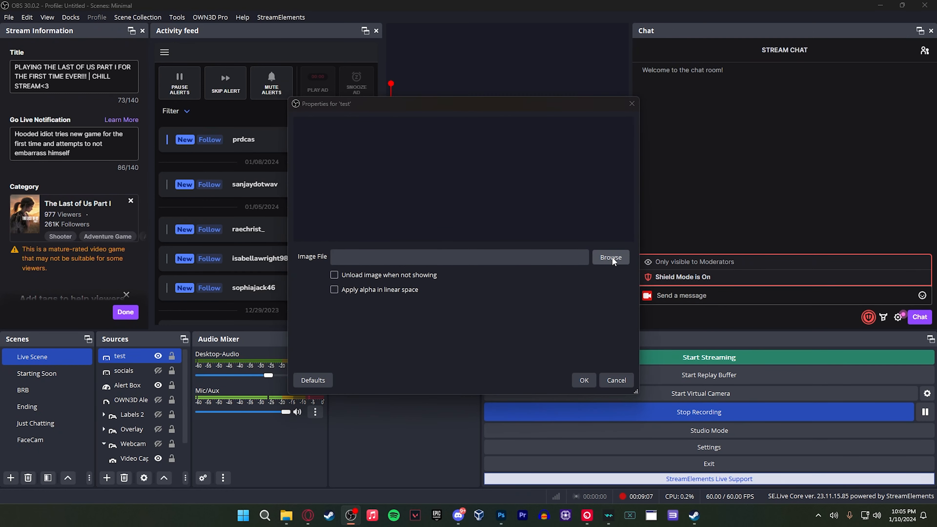
pyautogui.doubleClick(433, 219)
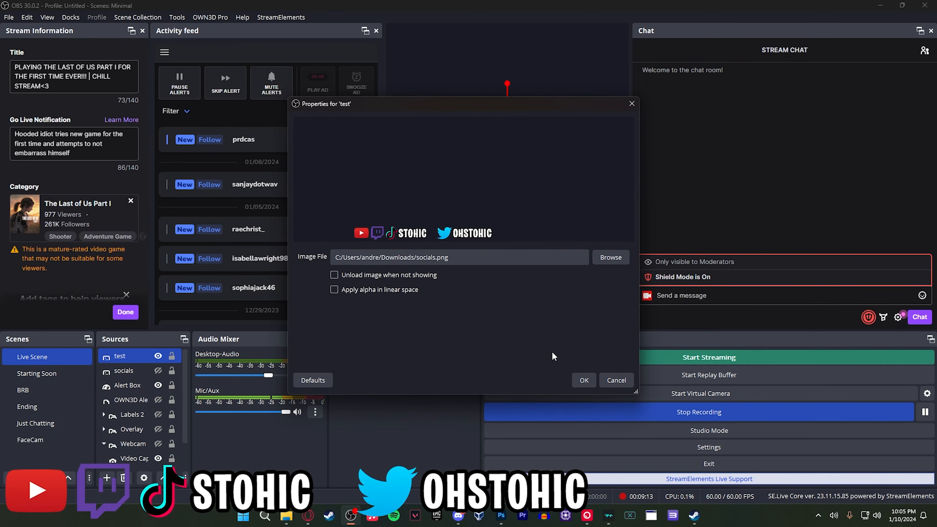
pyautogui.click(584, 379)
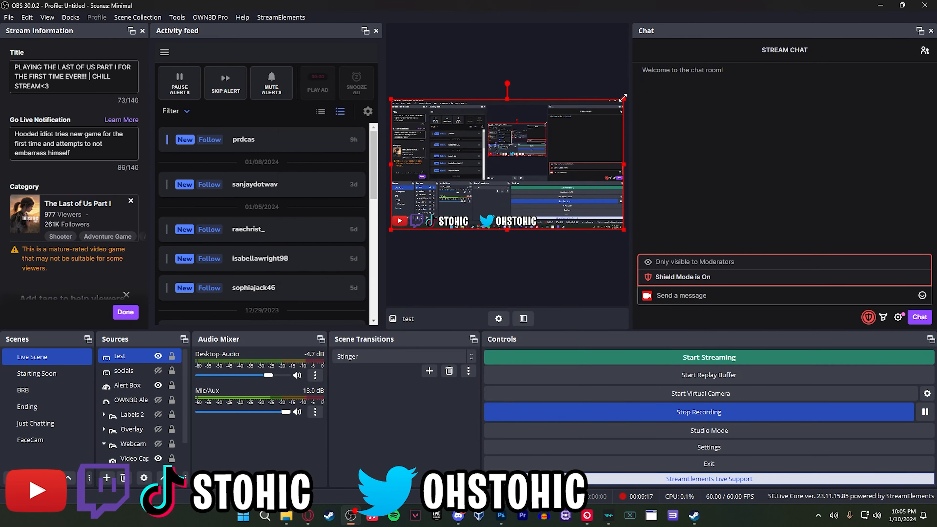
pyautogui.moveTo(622, 98); pyautogui.dragTo(550, 149)
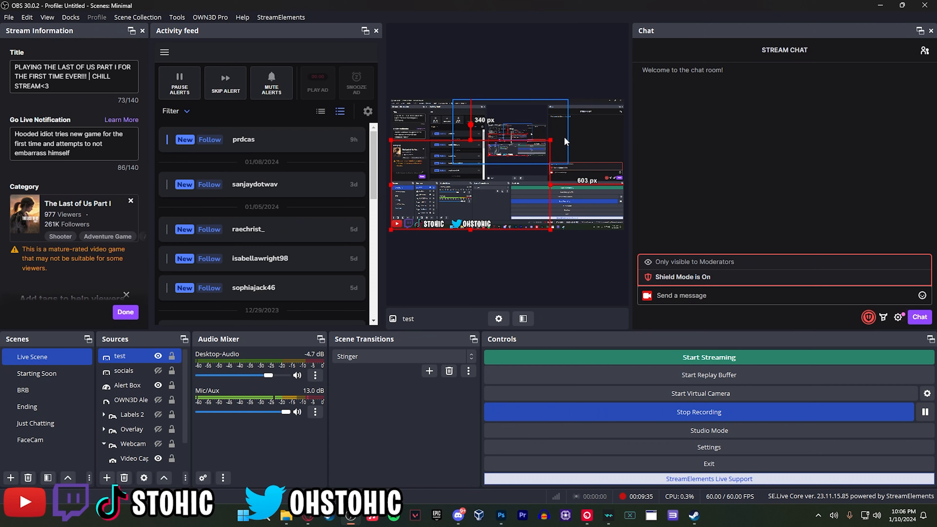
pyautogui.click(472, 273)
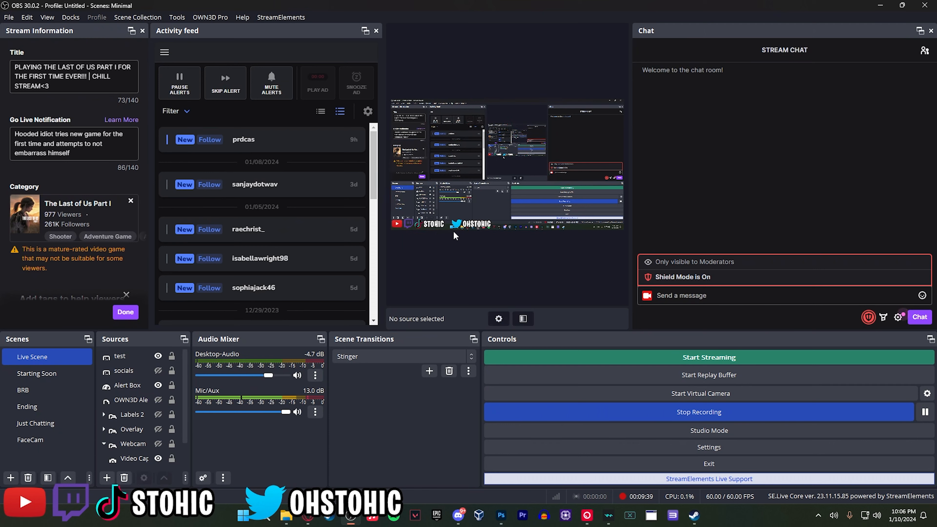